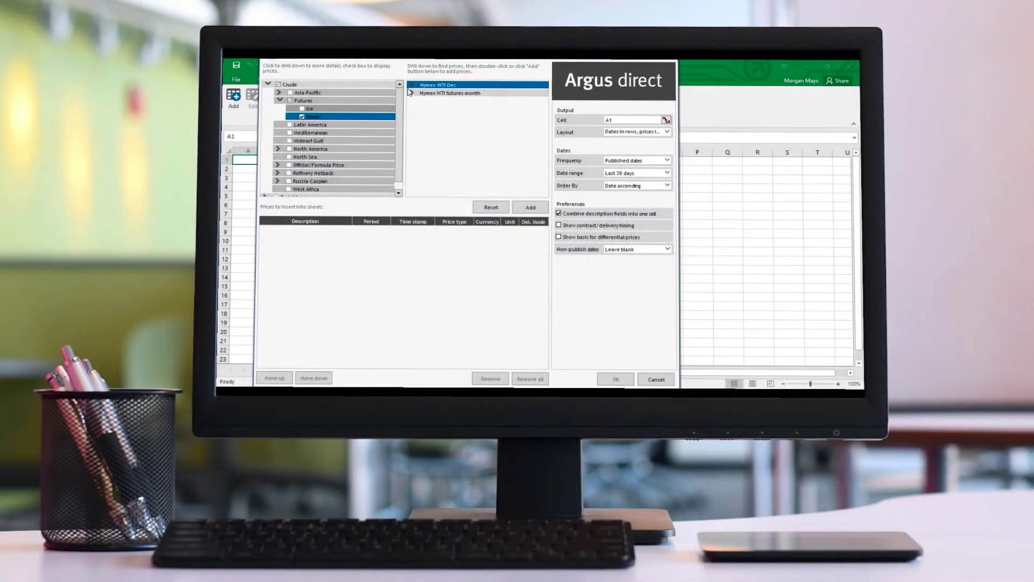
Step: Queue three Nymex WTI Houston close settlement rows, with the third set to month 3
left_click(410, 93)
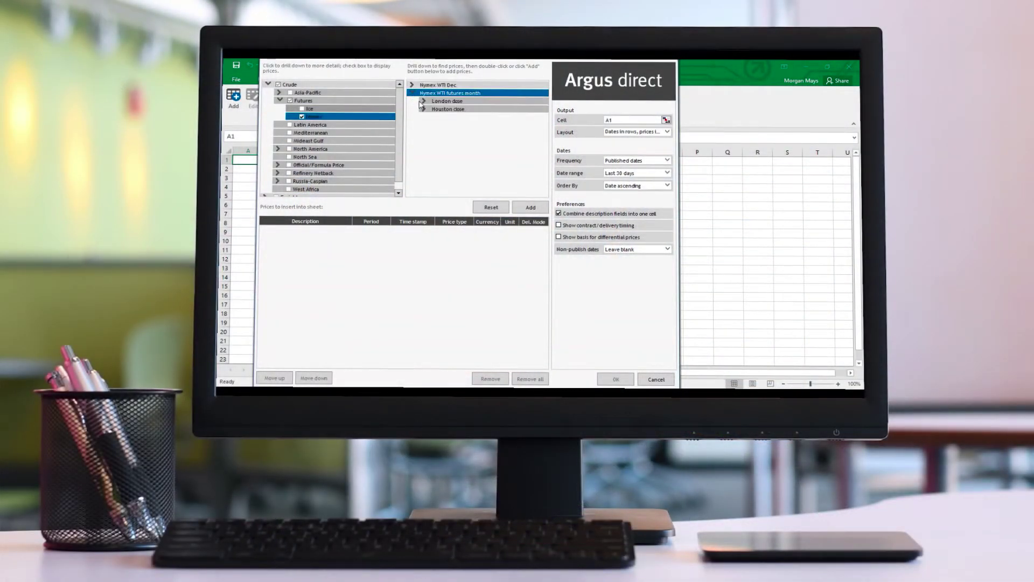
left_click(425, 108)
double_click(454, 141)
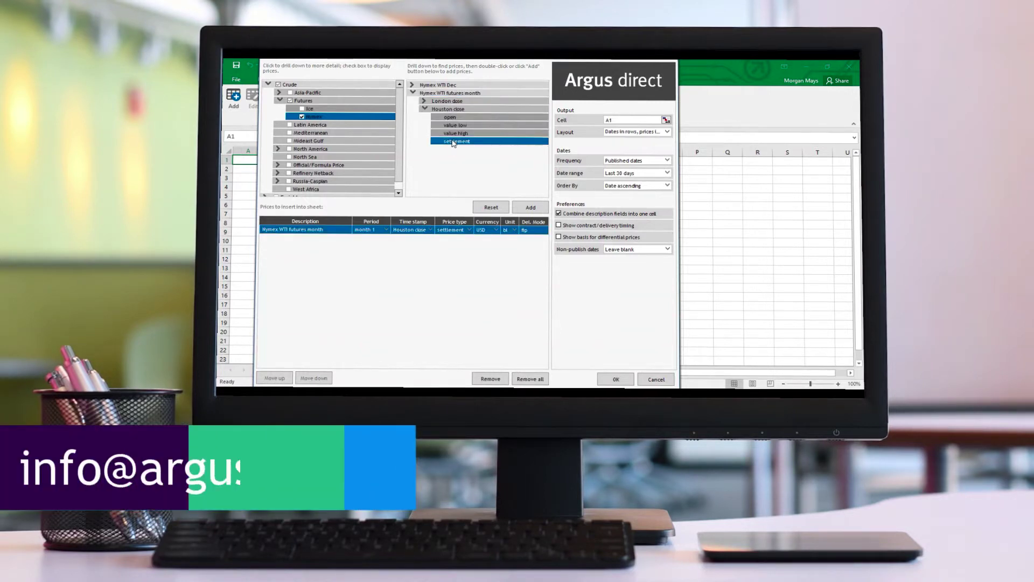
double_click(454, 141)
double_click(453, 141)
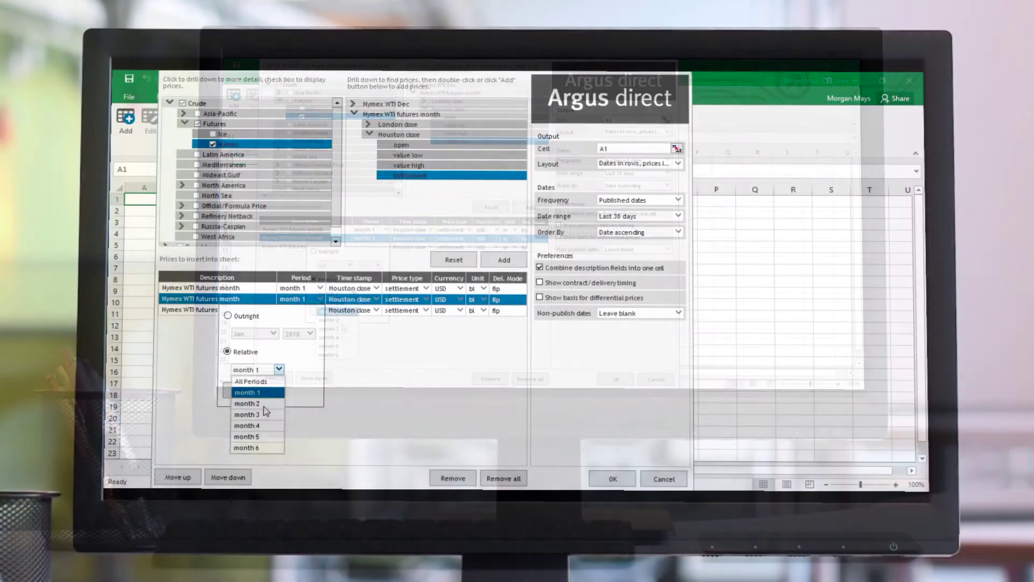
left_click(264, 414)
left_click(240, 397)
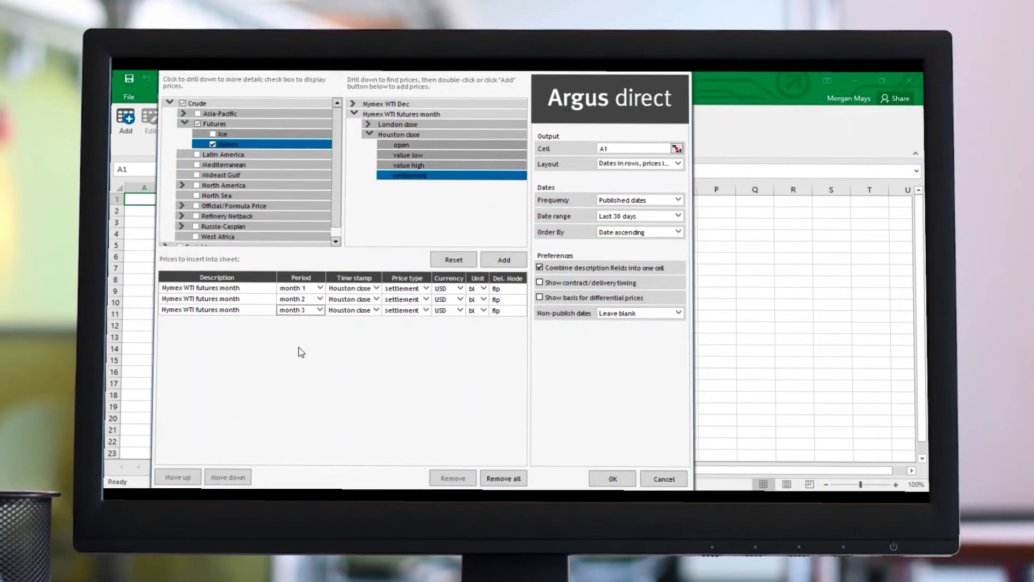
Step: Set the date range to Last 90 days
left_click(678, 216)
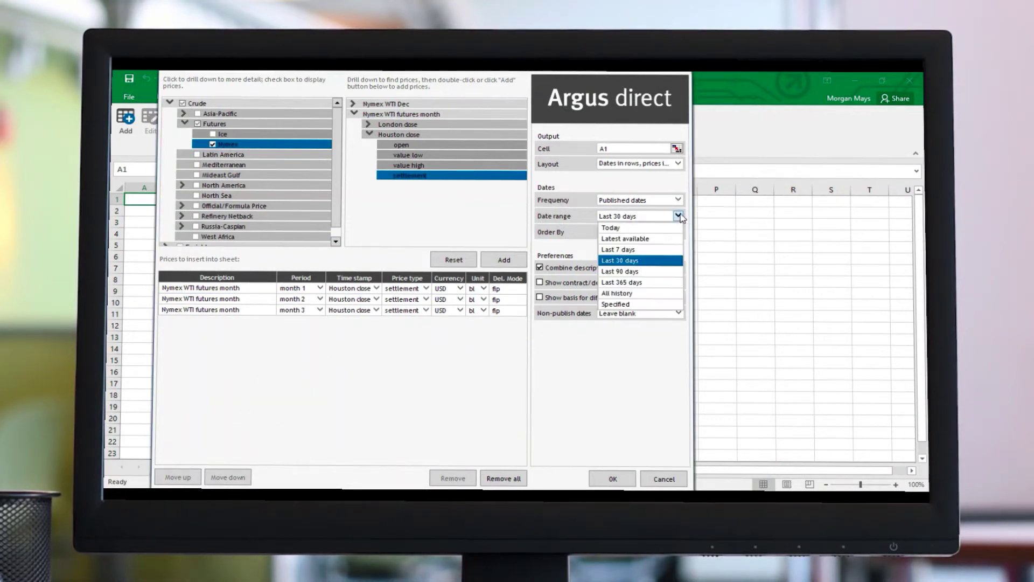
left_click(633, 281)
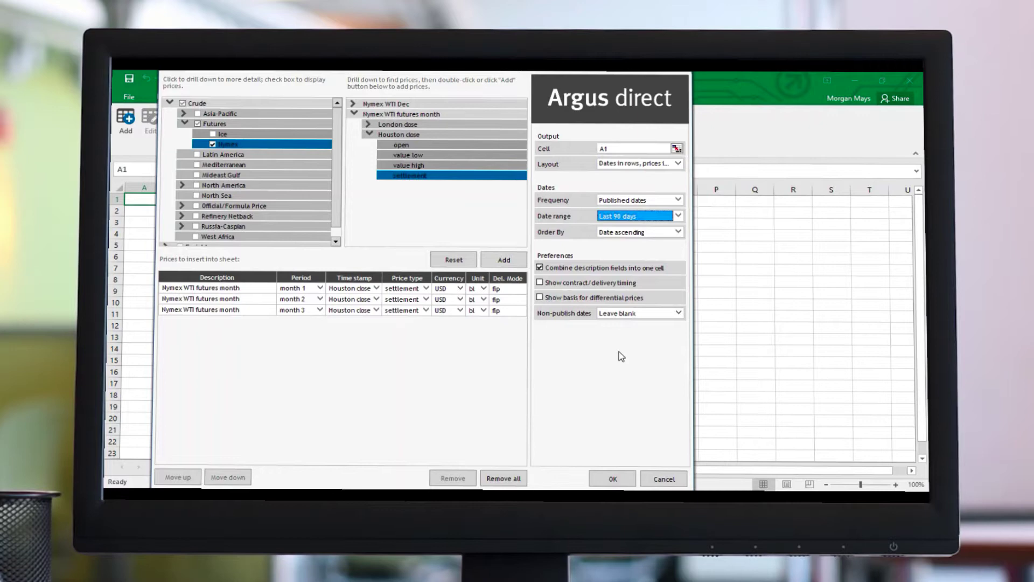
left_click(677, 216)
left_click(634, 347)
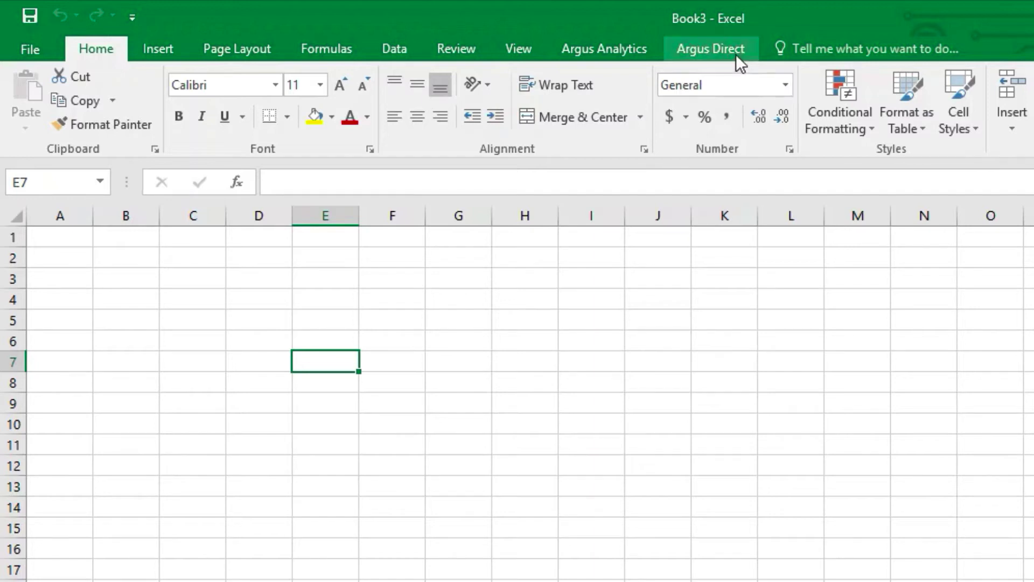
Step: From the Argus Direct tab, start adding prices at cell A1 and sign in
left_click(722, 49)
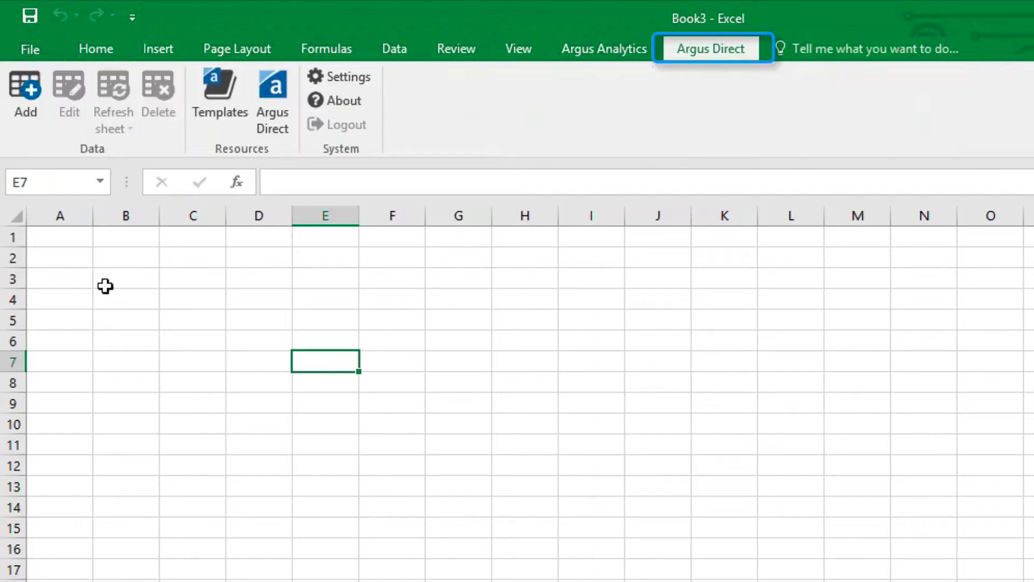
left_click(67, 241)
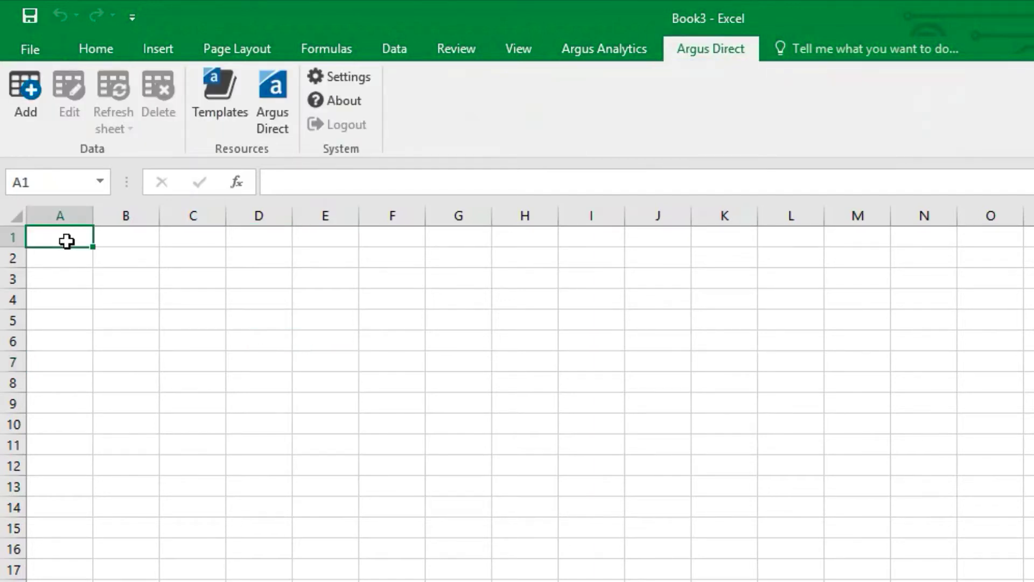
left_click(21, 75)
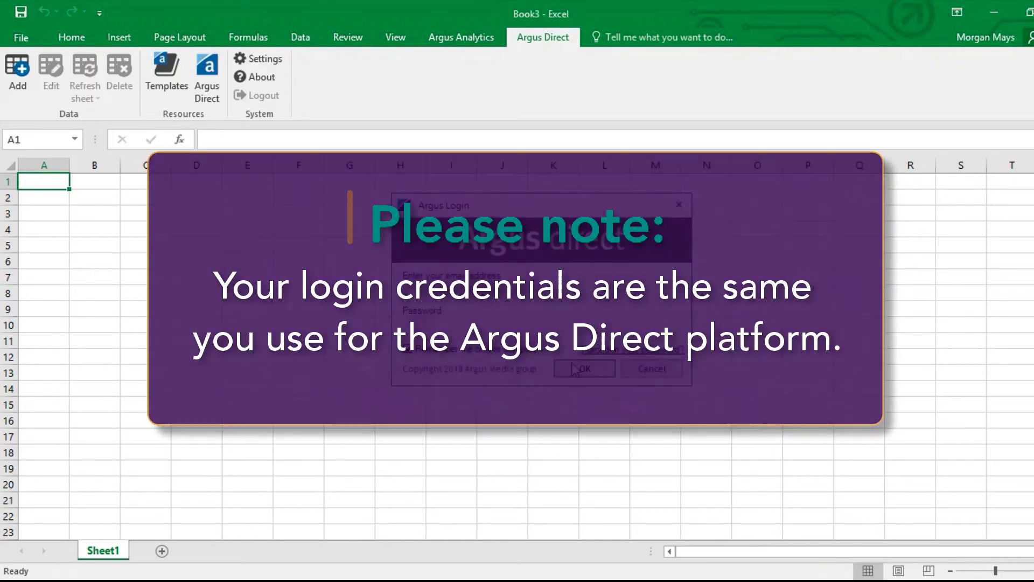
left_click(572, 362)
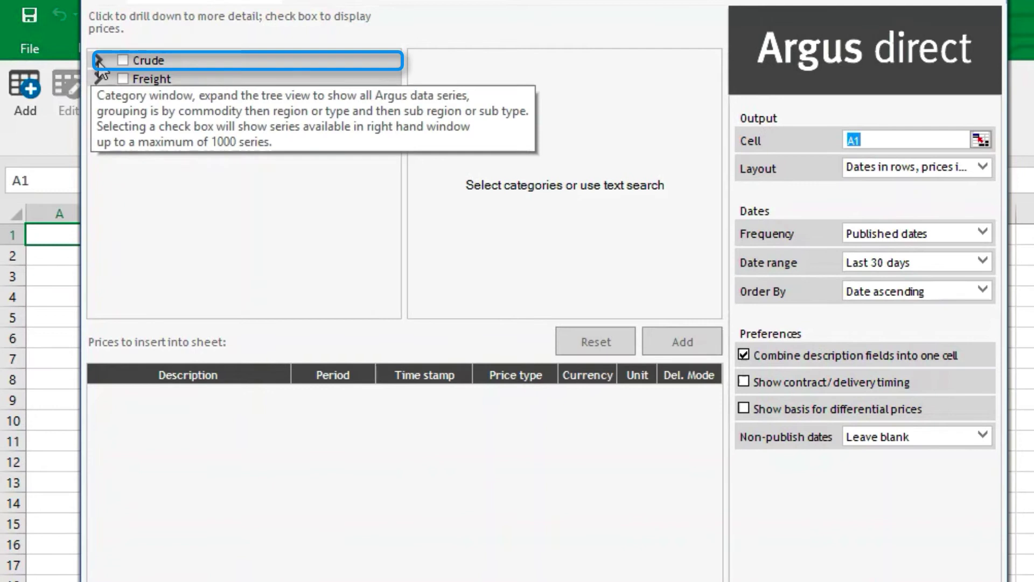
Step: Filter the Crude category to Futures prices, excluding Ice futures
left_click(99, 59)
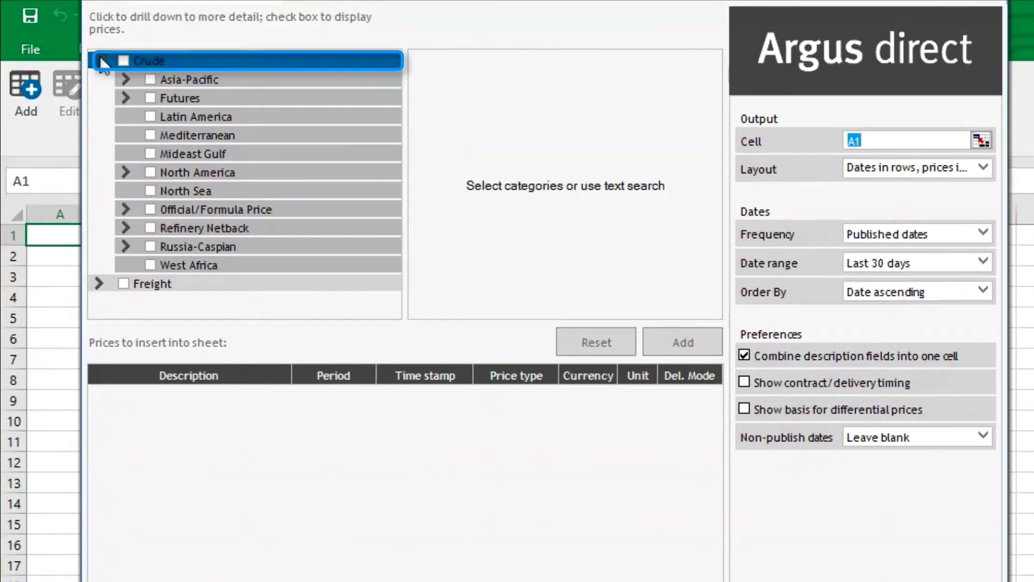
left_click(150, 98)
left_click(126, 98)
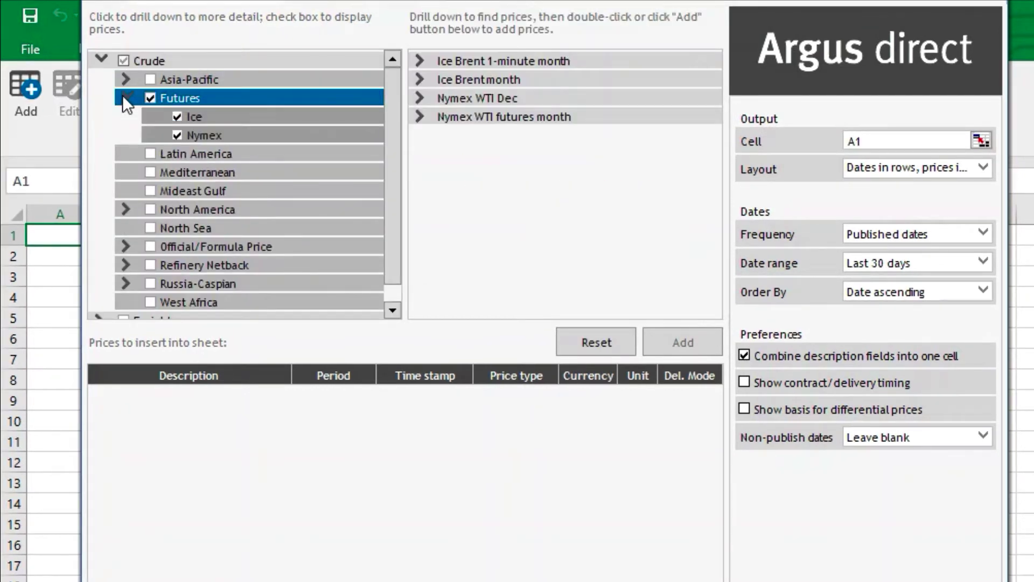
left_click(176, 112)
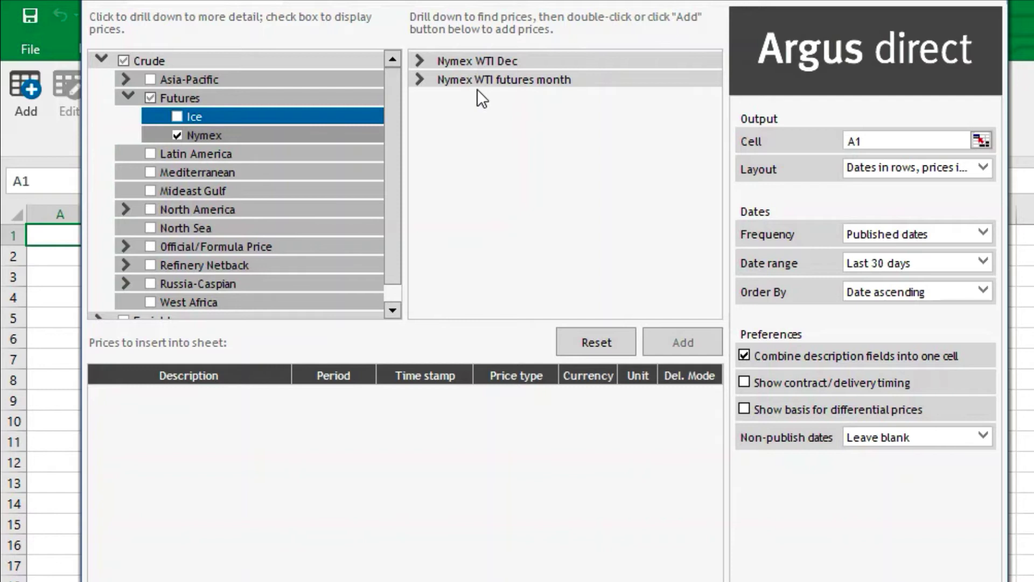
Step: Add the Nymex WTI futures month Houston close settlement price three times
left_click(420, 79)
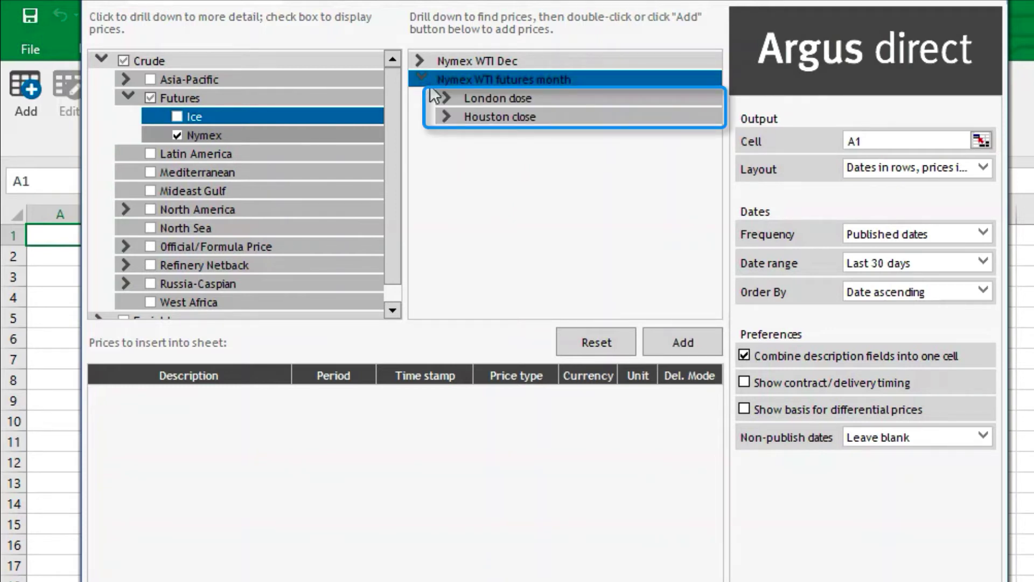
left_click(442, 116)
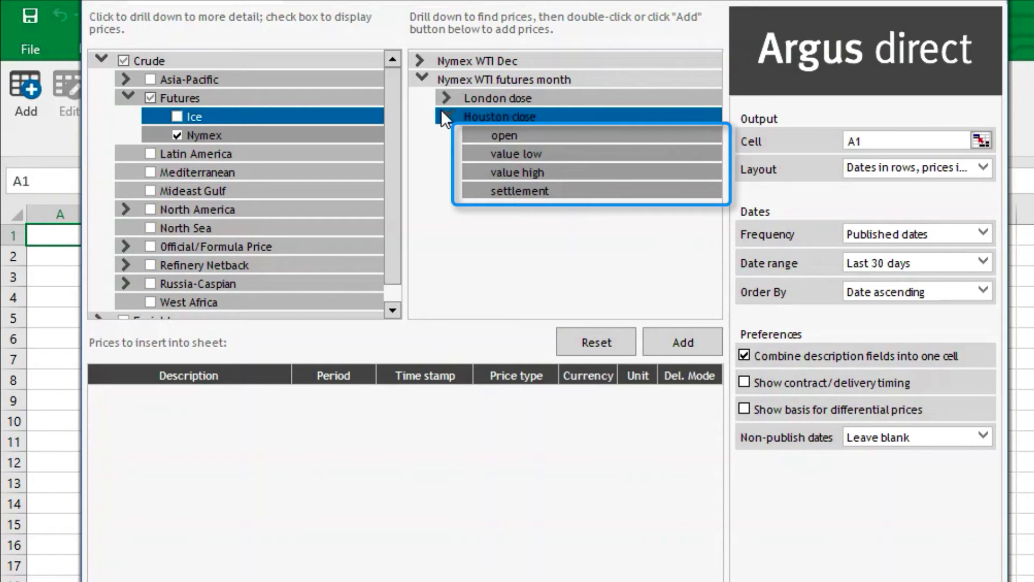
double_click(545, 189)
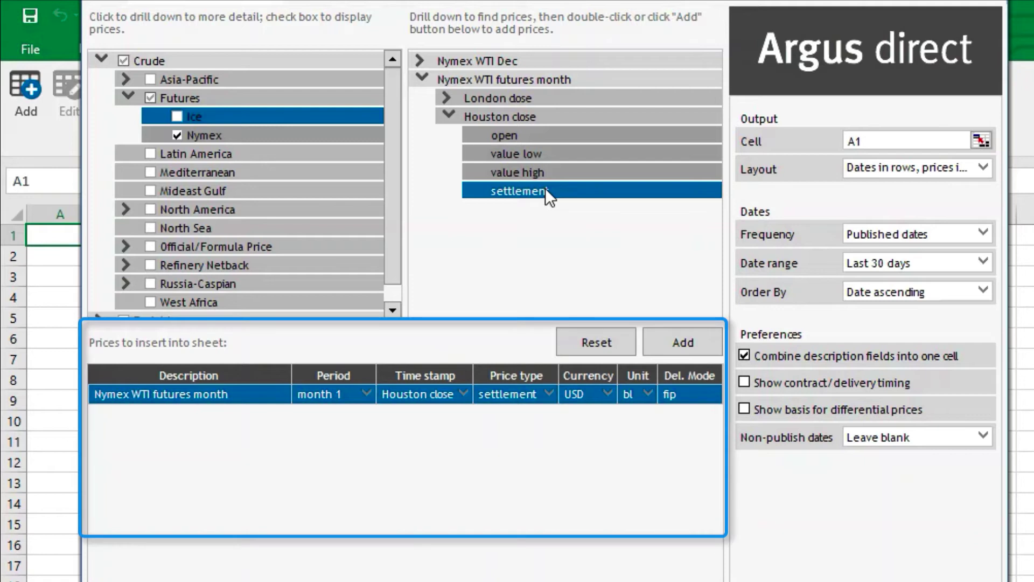
double_click(545, 188)
double_click(545, 188)
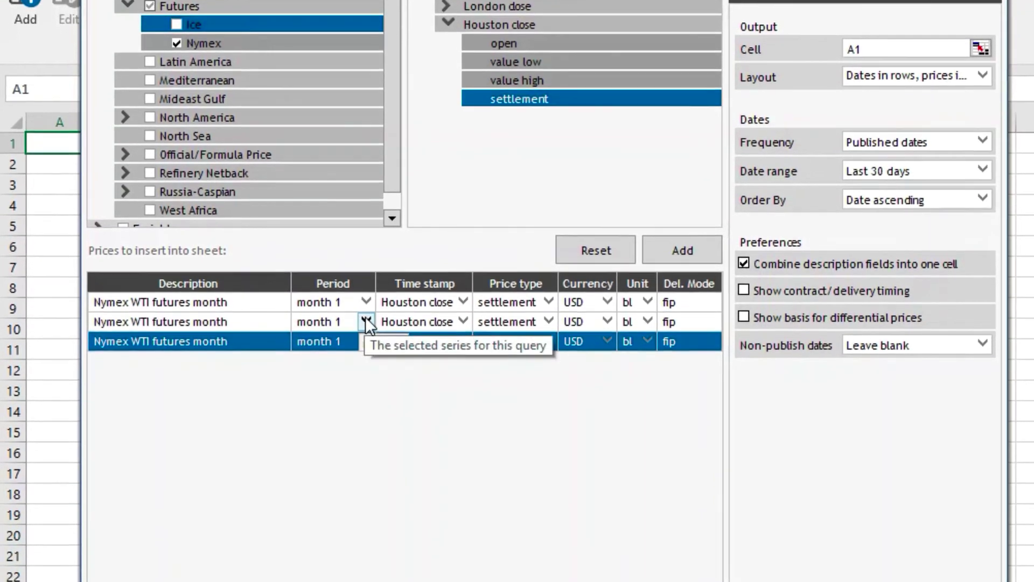
Step: Set the second settlement row's period to relative month 2
left_click(366, 413)
left_click(296, 438)
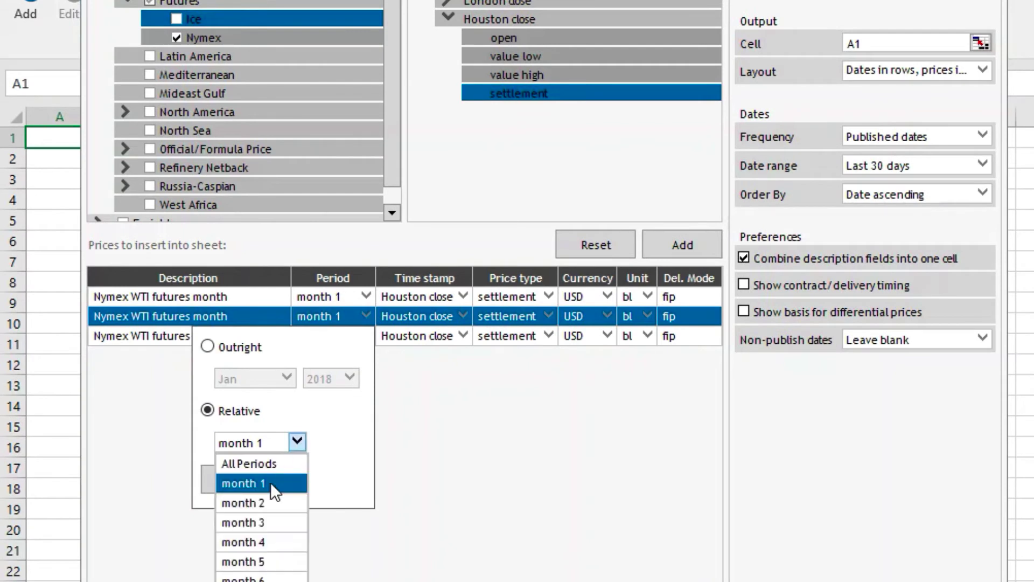
left_click(263, 500)
left_click(233, 481)
Step: Set the third settlement row's period to relative month 3
left_click(366, 335)
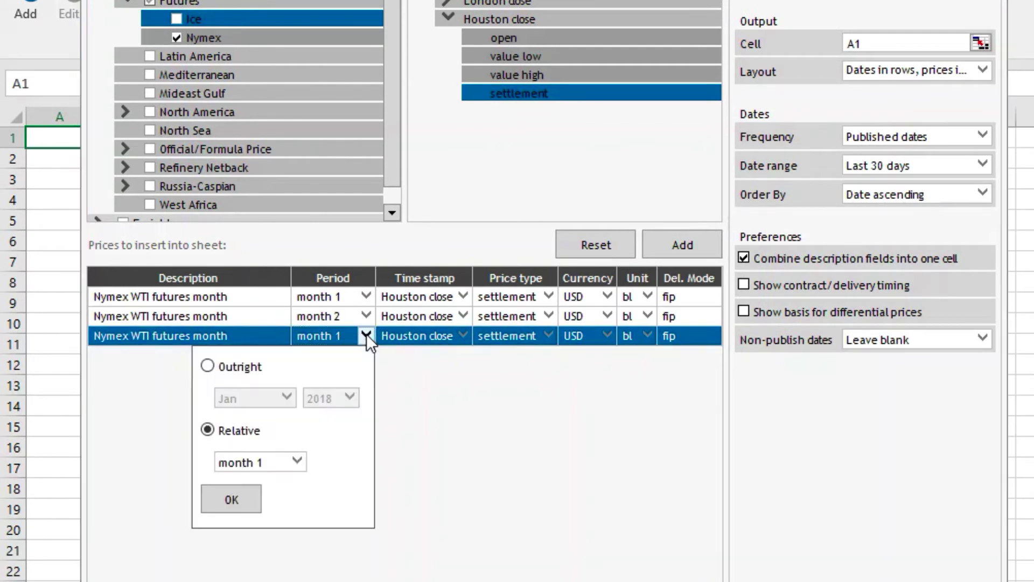
left_click(296, 462)
left_click(260, 541)
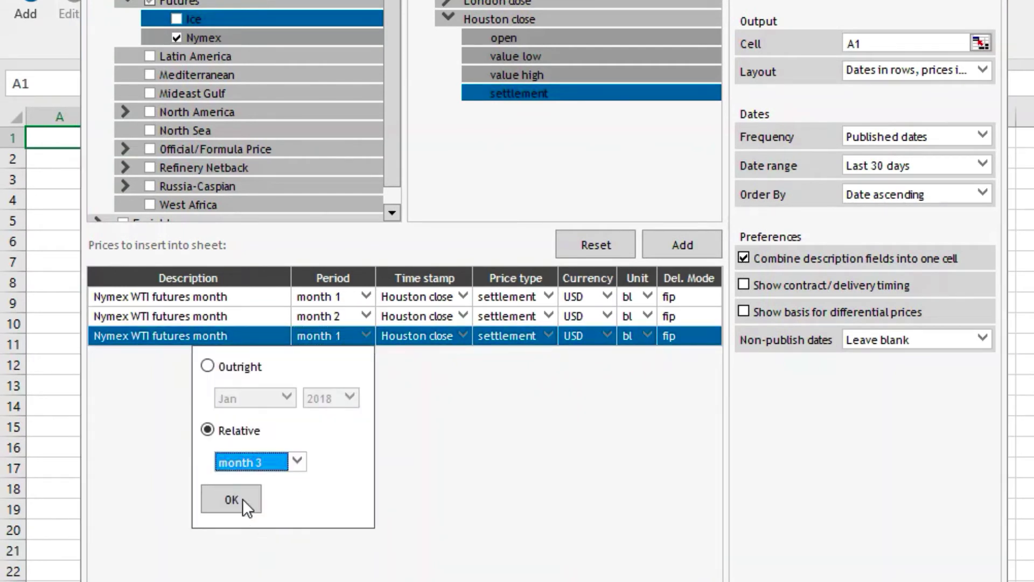
left_click(242, 501)
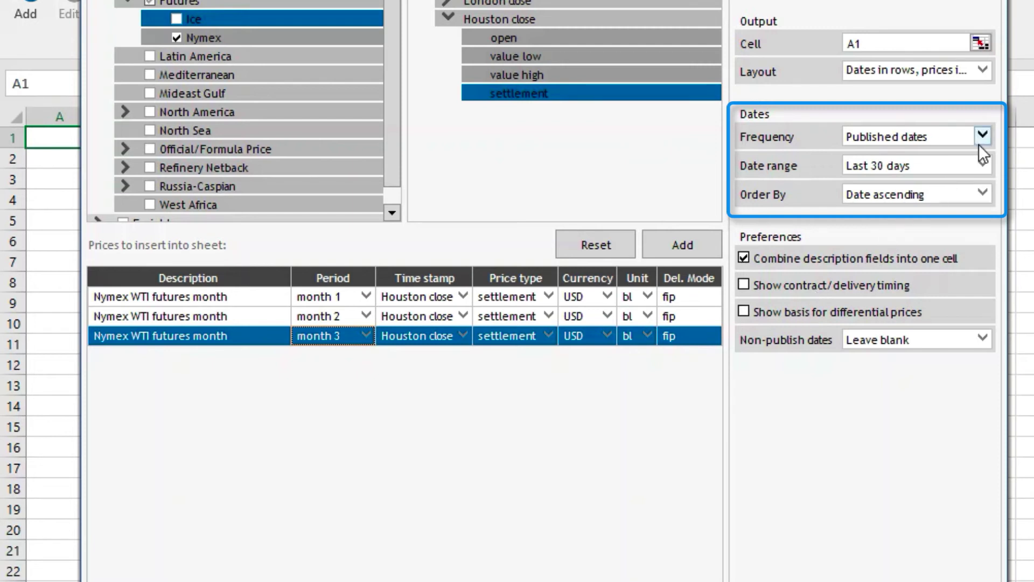
Step: Keep Last 90 days, enable Show contract/delivery timing, and insert the prices
left_click(981, 163)
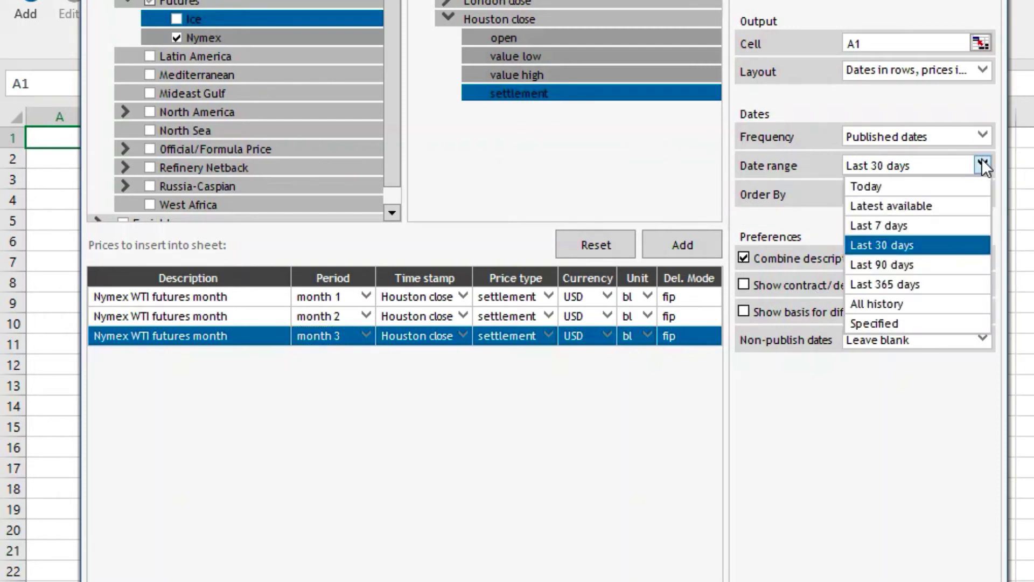
left_click(952, 260)
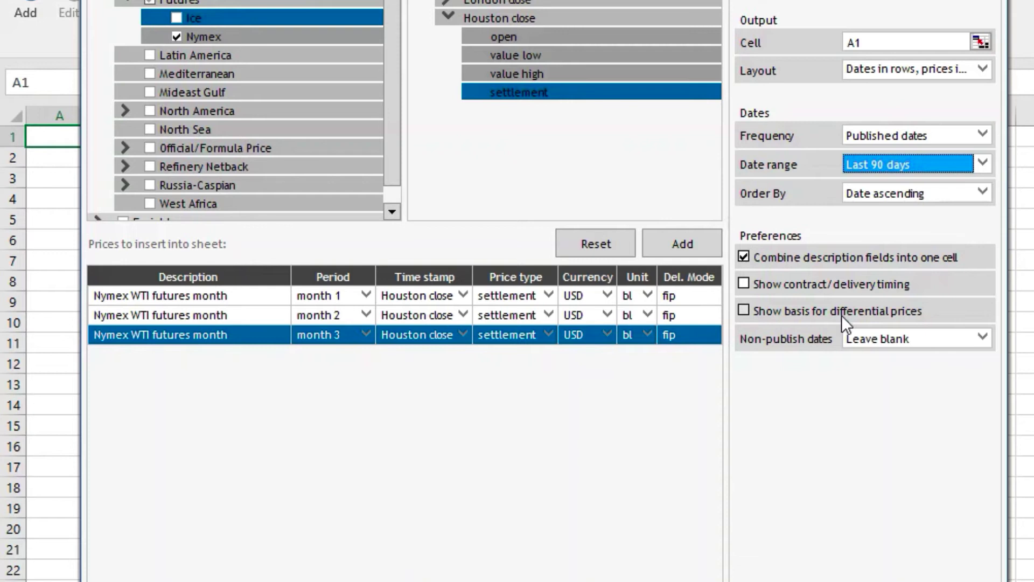
left_click(747, 281)
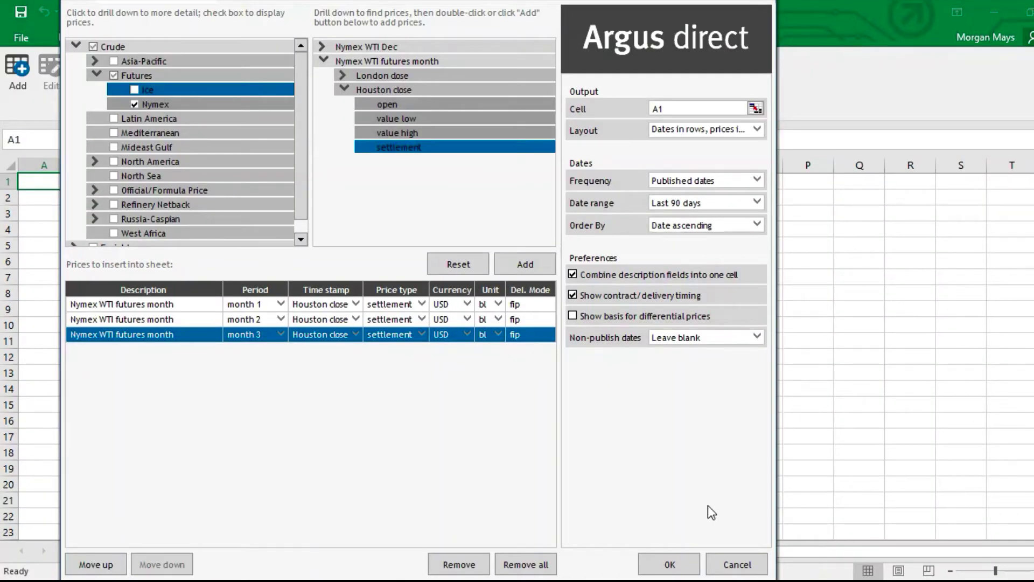
left_click(683, 561)
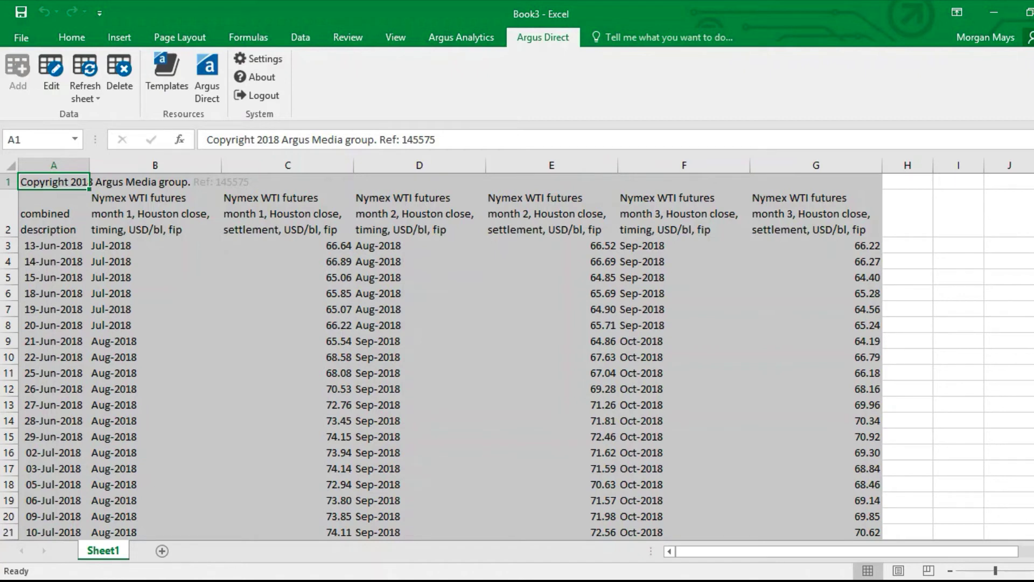
Step: Scroll down through the loaded settlements into mid-July 2018
scroll(517, 357, "down", 2)
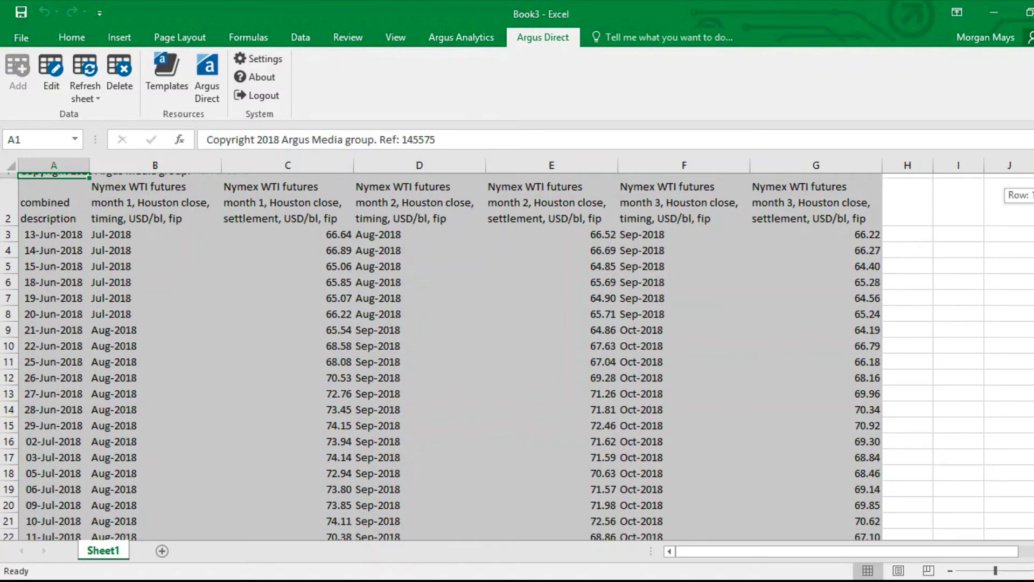
scroll(517, 357, "down", 1)
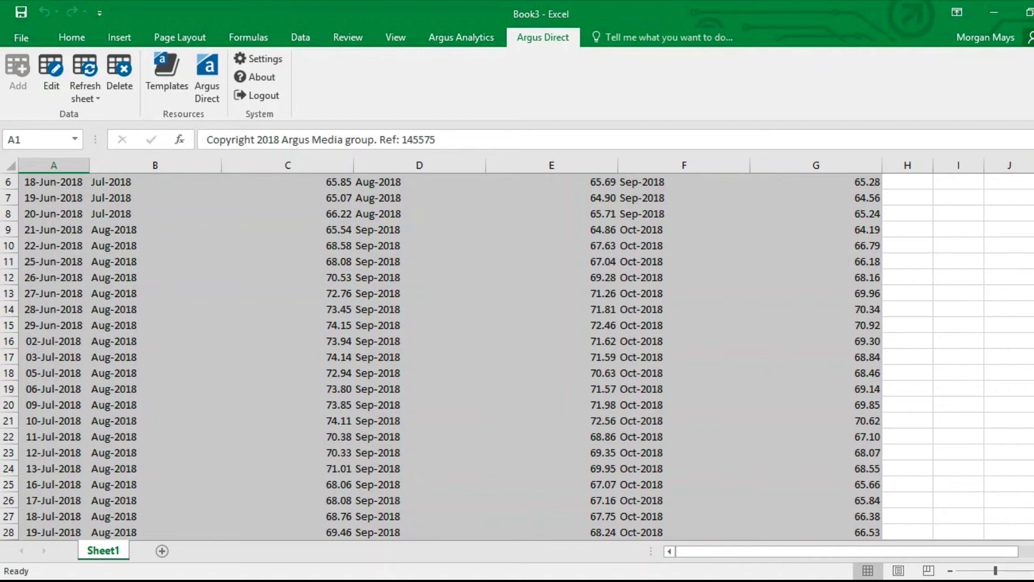
Step: Delete the rows from 23-Jul-2018 to the end of the data
scroll(517, 357, "down", 4)
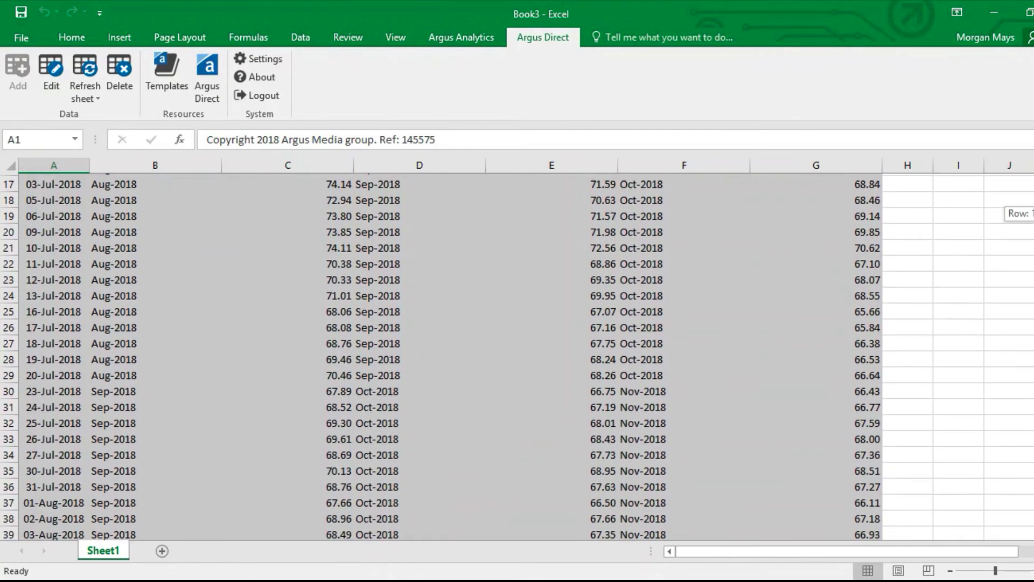
left_click(22, 392)
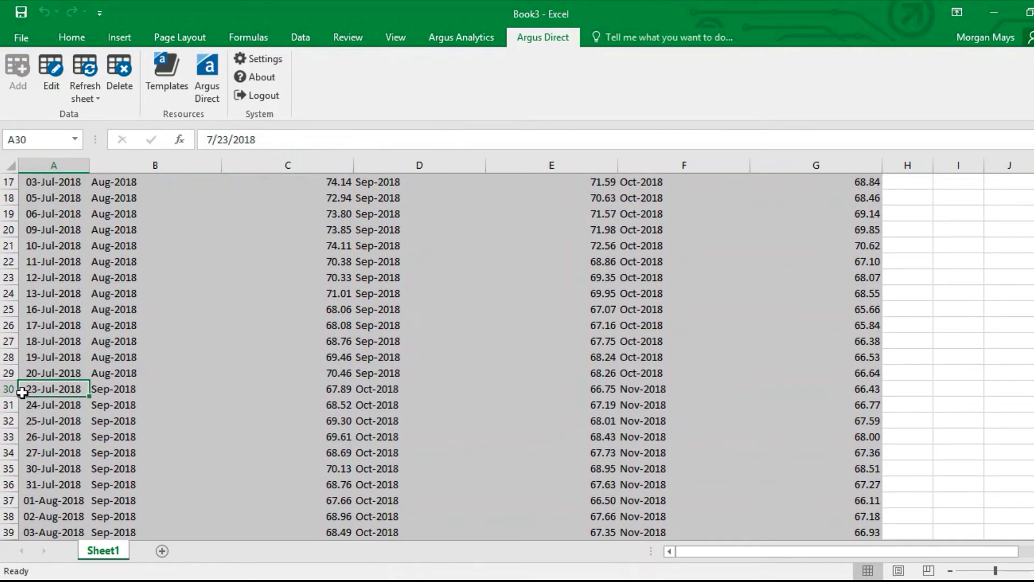
left_click_drag(8, 390, 19, 490)
right_click(76, 380)
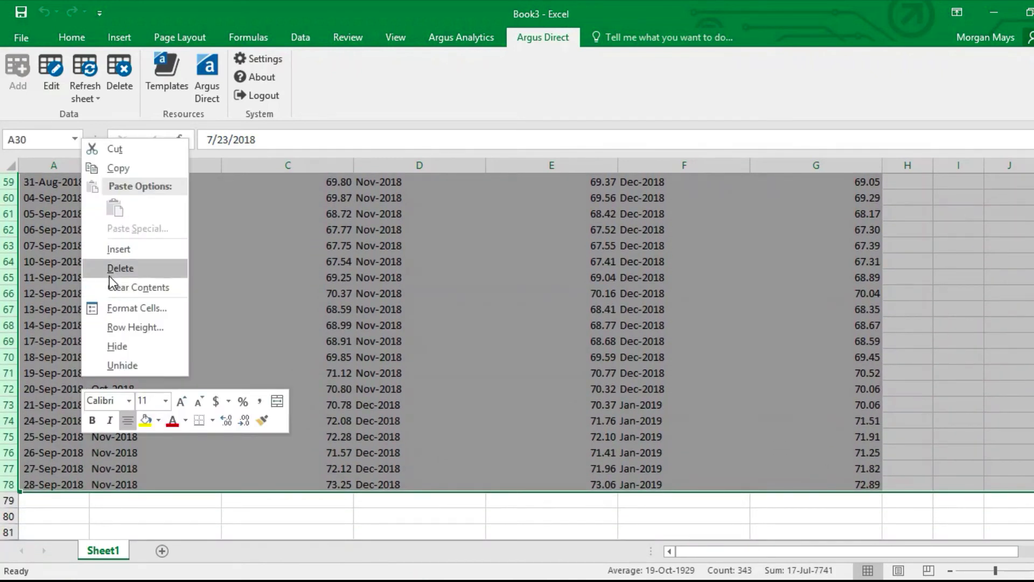
left_click(110, 272)
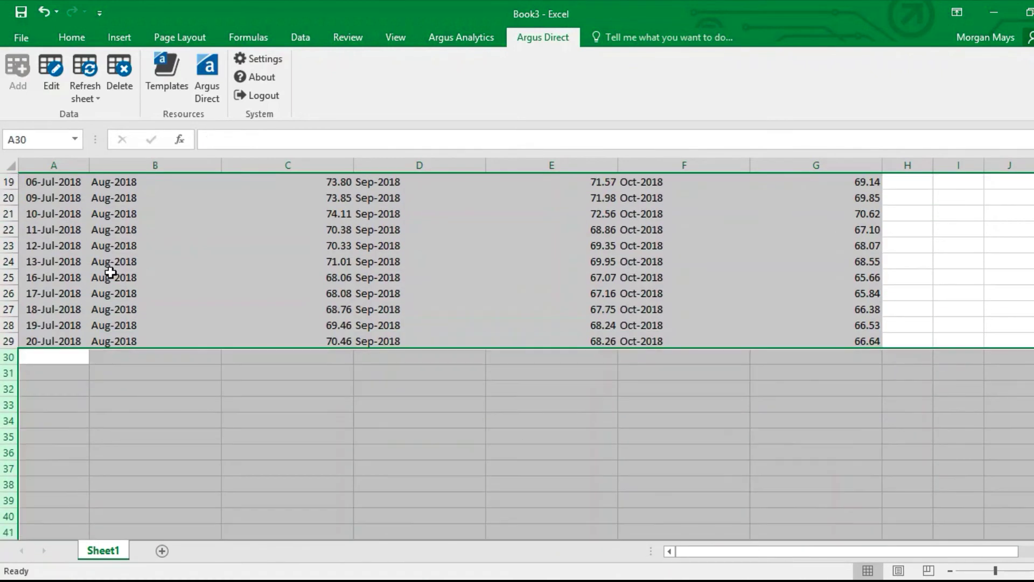
Step: Enter =AVERAGE(C9:C29) in C30 for the August-2018 month-1 average of 71.07
left_click(58, 363)
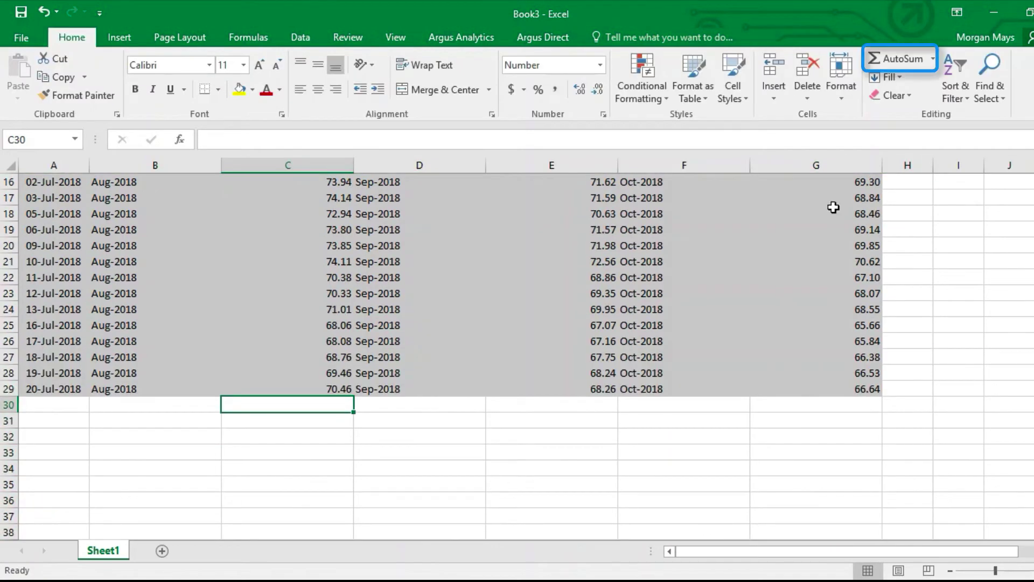
left_click(933, 60)
left_click(921, 97)
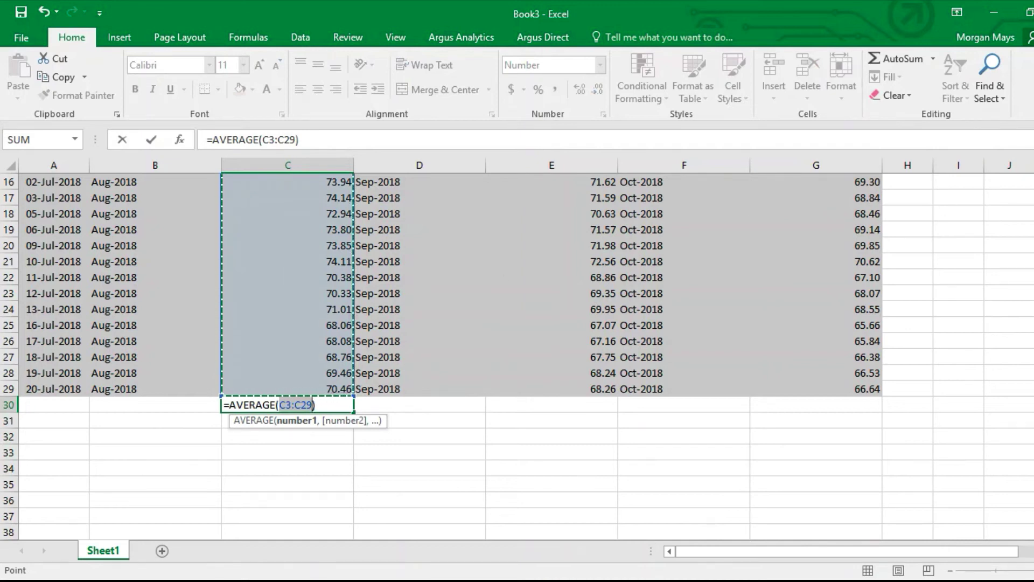
scroll(442, 356, "up", 4)
scroll(605, 275, "up", 2)
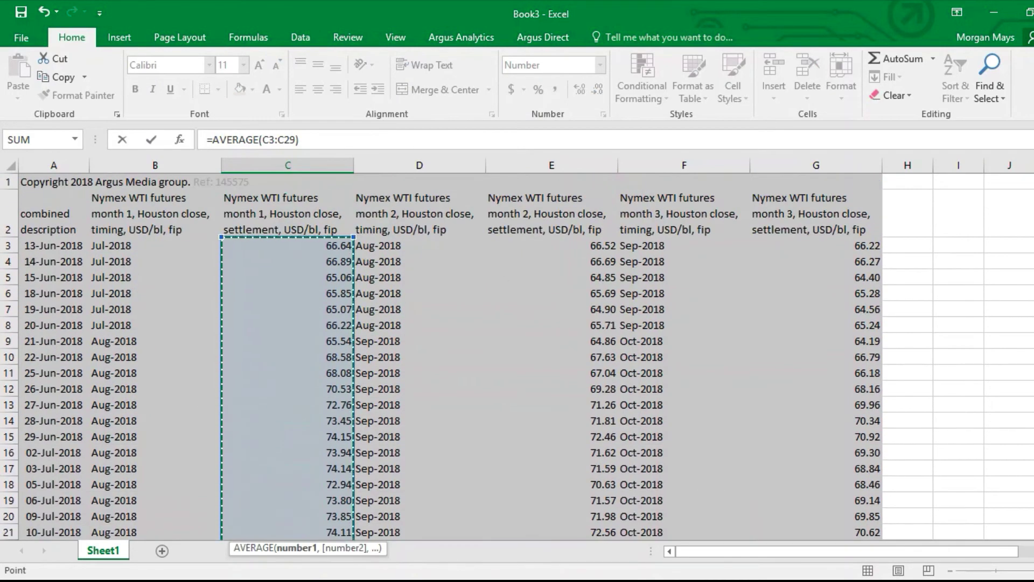
left_click_drag(235, 340, 272, 512)
key("Return")
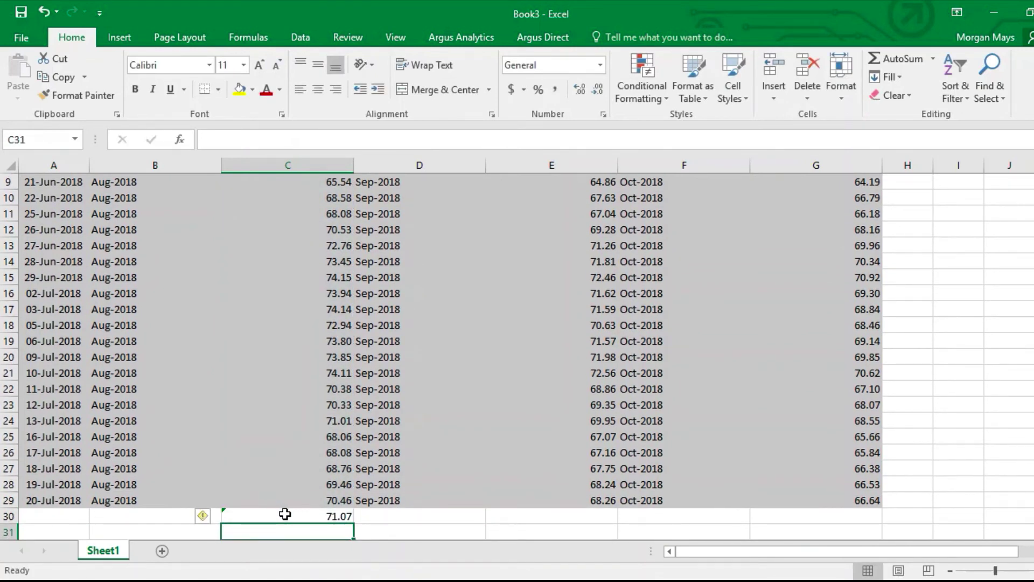
left_click(283, 515)
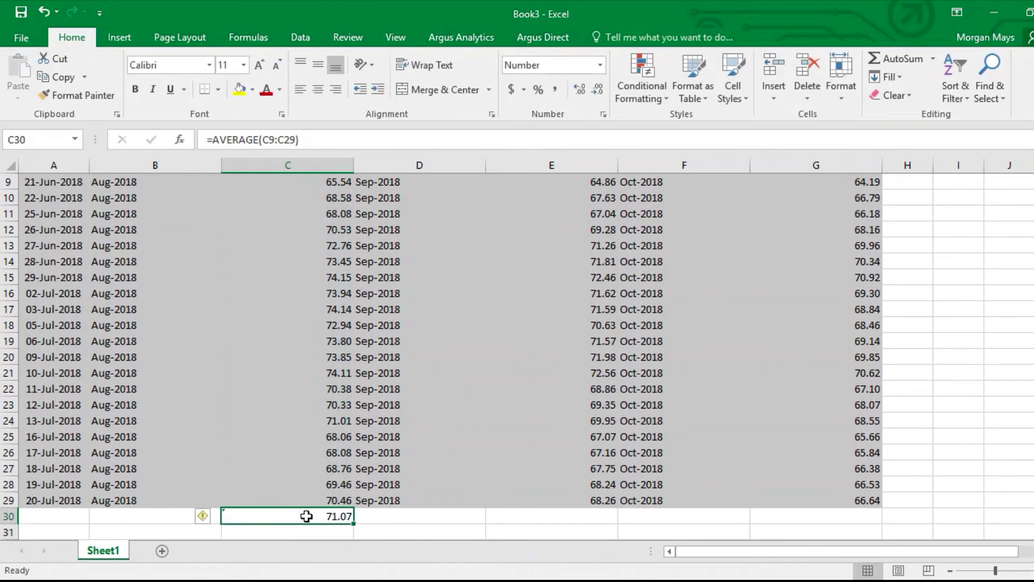
left_click(565, 517)
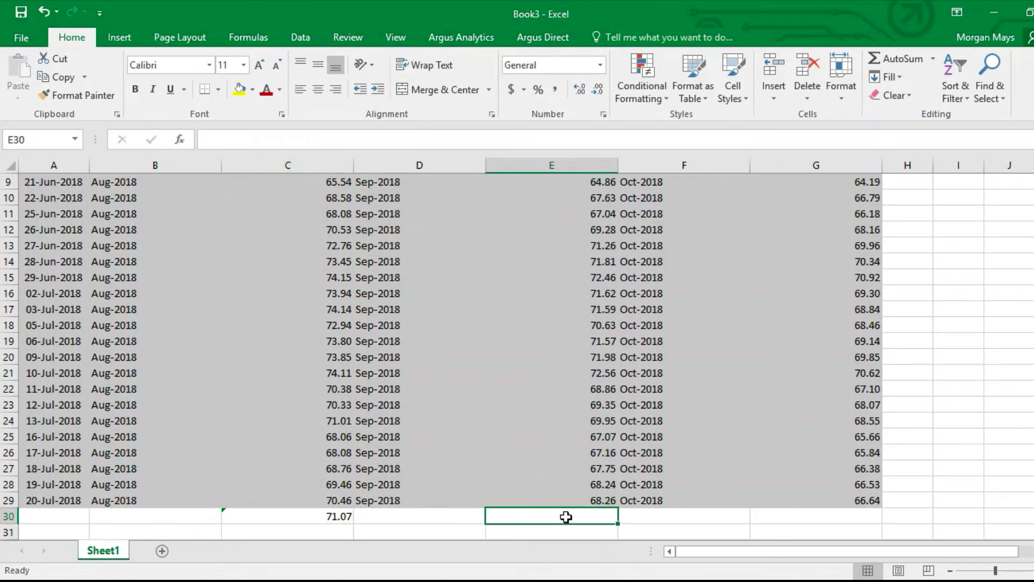
Step: Enter =AVERAGE(E9:E29) in E30, averaging the September-2018 month-2 settlements
left_click(933, 59)
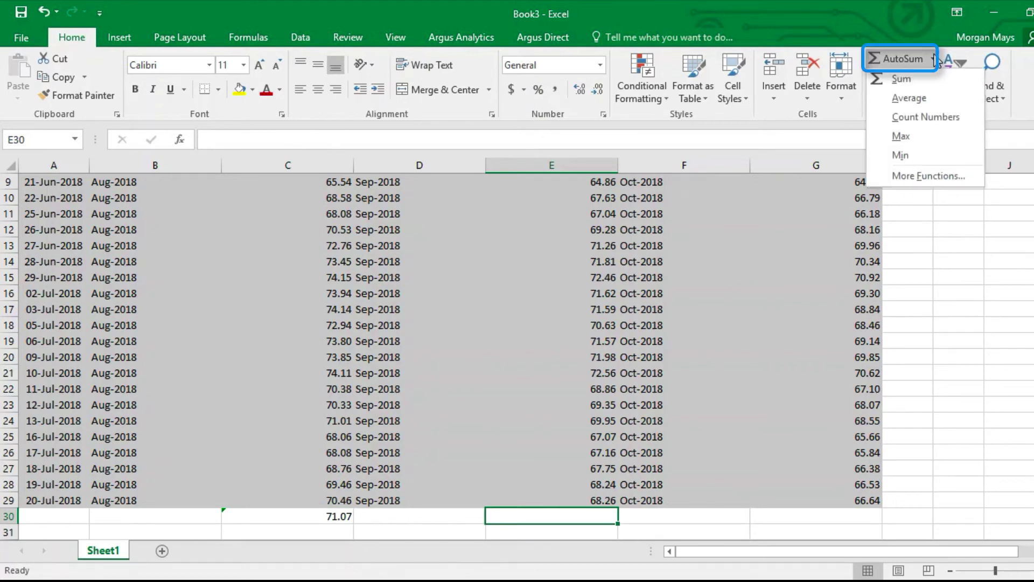
left_click(918, 101)
scroll(551, 350, "up", 1)
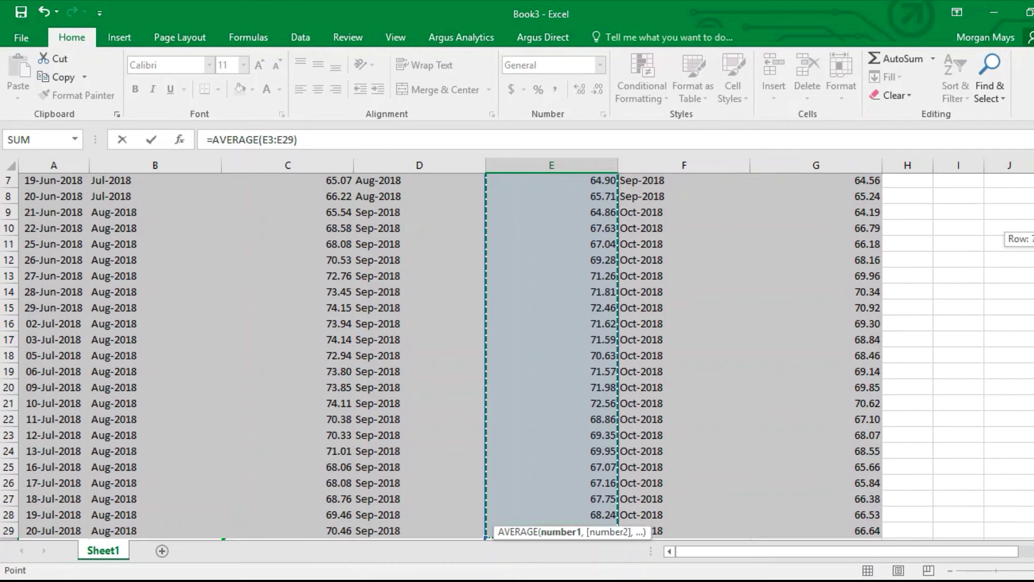
scroll(552, 350, "up", 2)
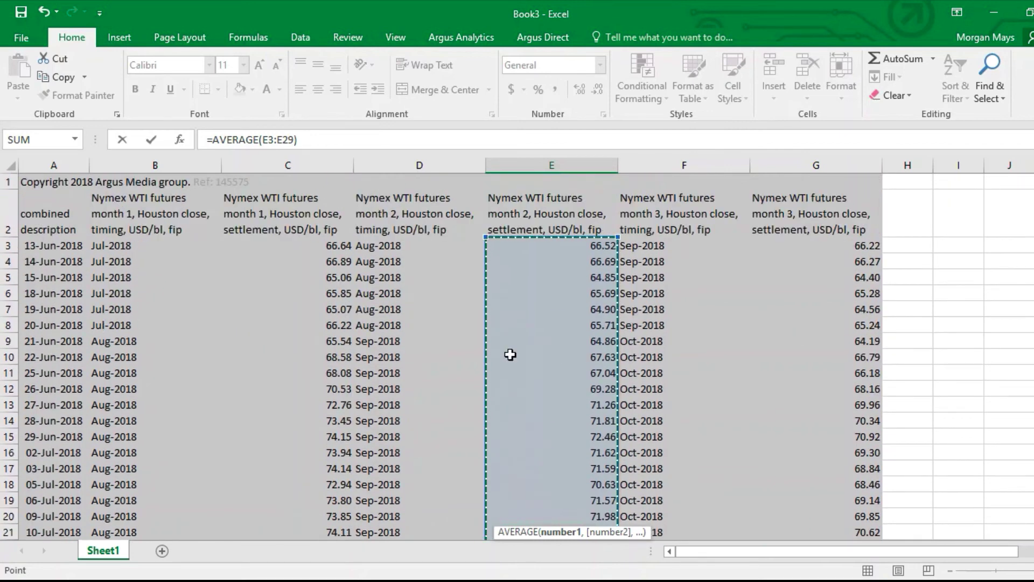
left_click(496, 339)
left_click_drag(496, 339, 512, 469)
key("Return")
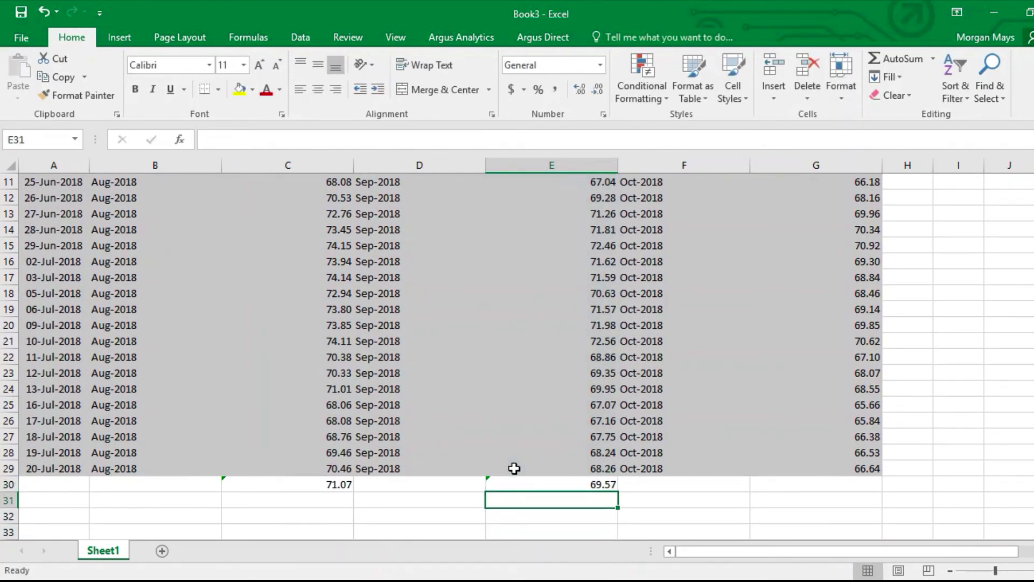
Step: Enter =AVERAGE(G9:G29) in G30 for the October-2018 month-3 average
left_click(816, 484)
left_click(933, 59)
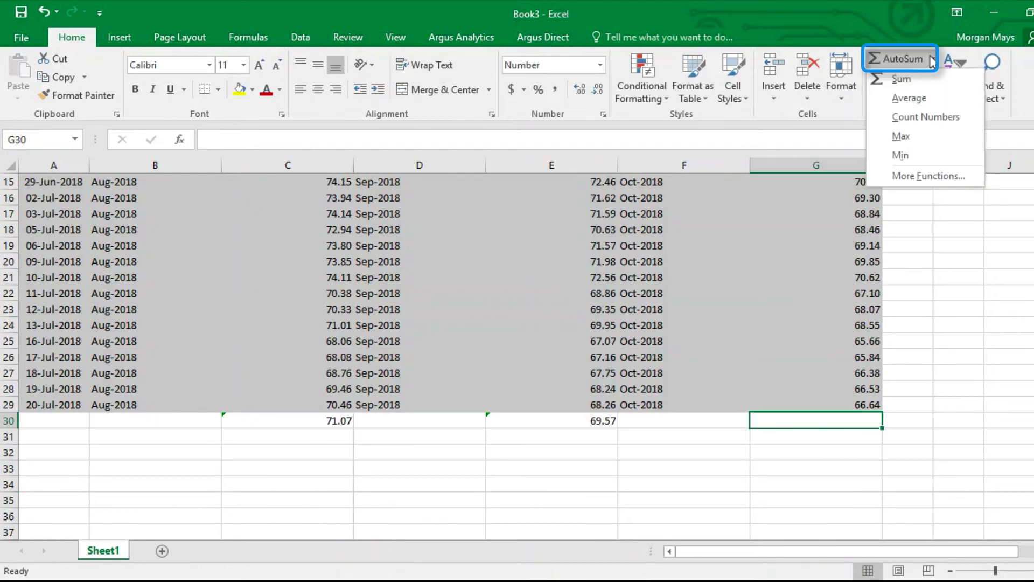
left_click(909, 99)
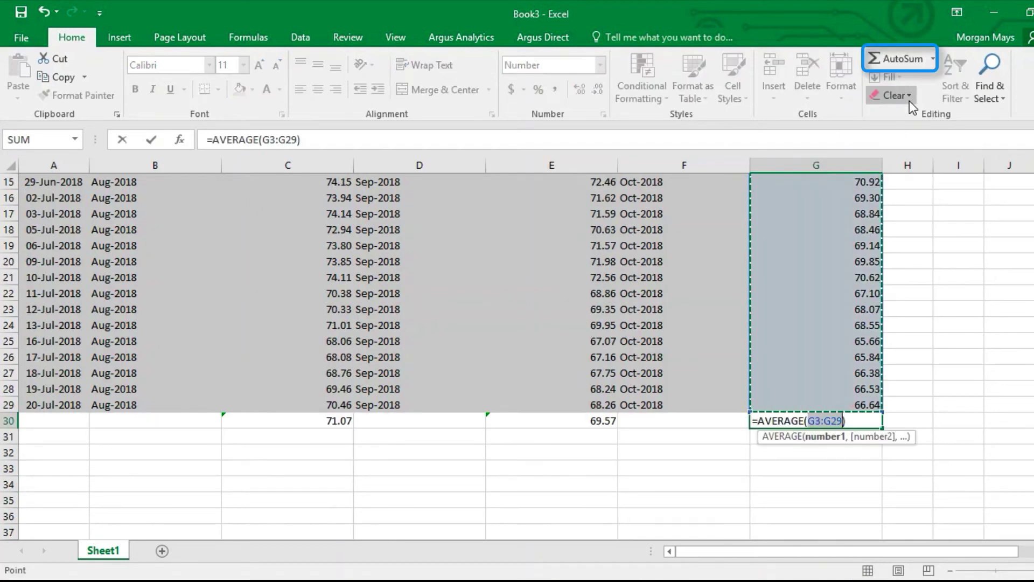
scroll(517, 355, "up", 5)
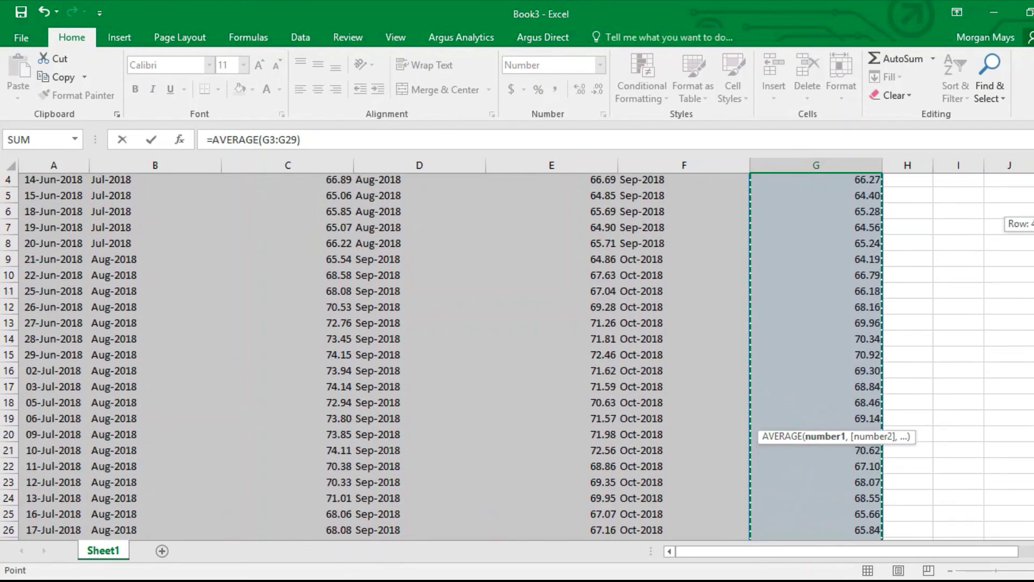
scroll(517, 355, "down", 1)
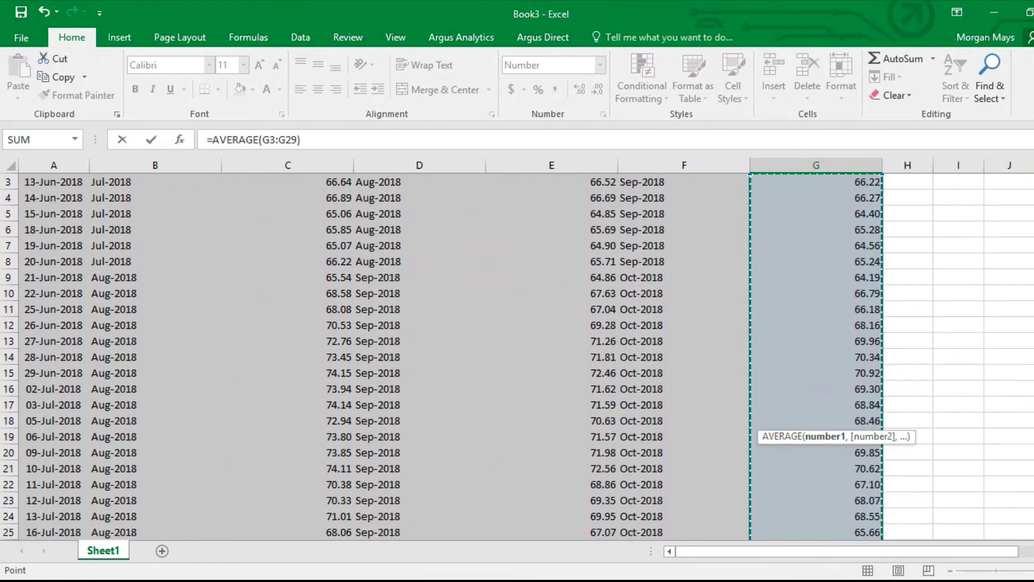
left_click(769, 279)
left_click_drag(789, 279, 835, 498)
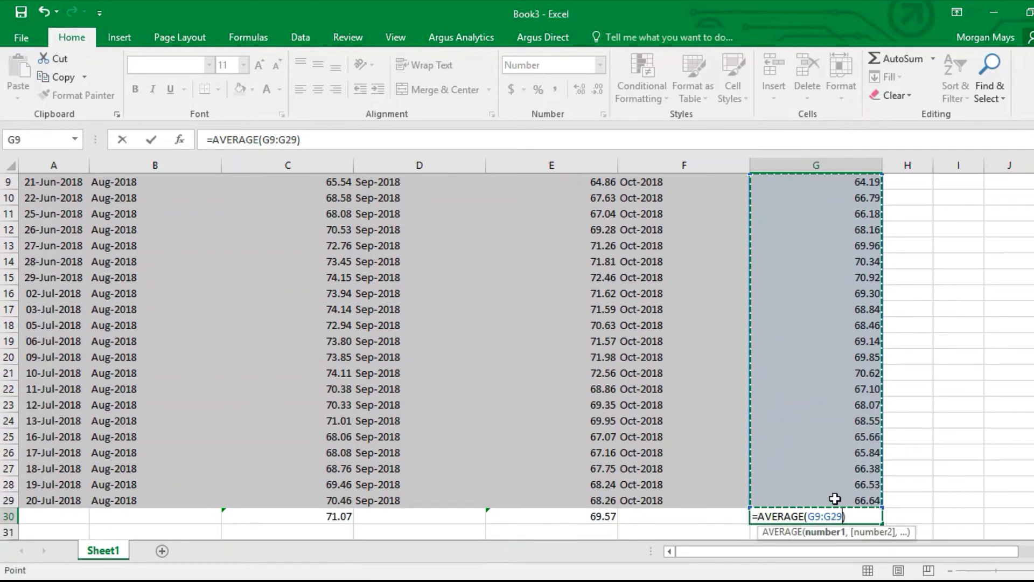
key("Return")
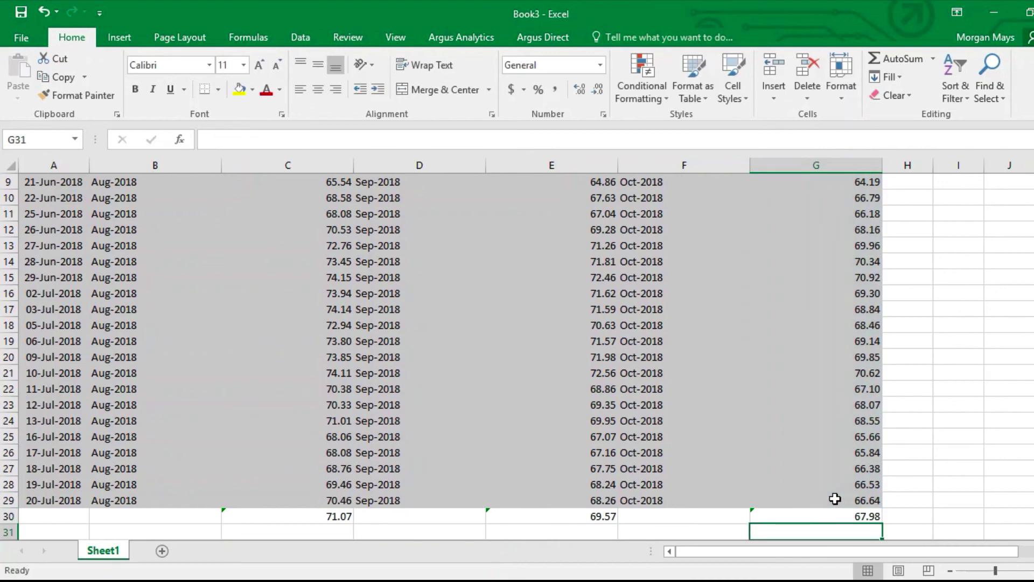
scroll(517, 355, "down", 3)
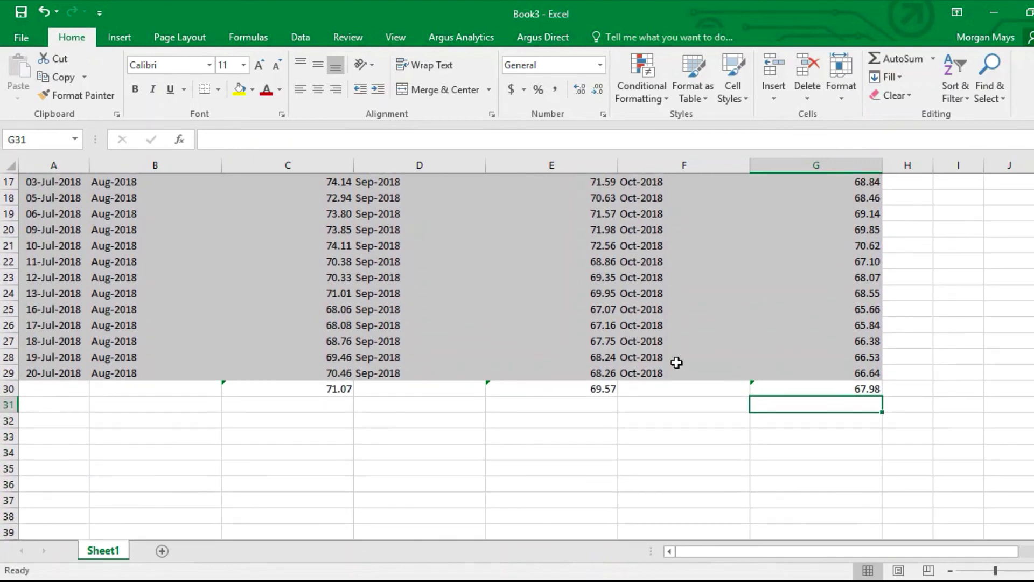
Step: Enter =C30-E30 in D31 for the 1.50 month-1 minus month-2 spread
left_click(440, 406)
type("=")
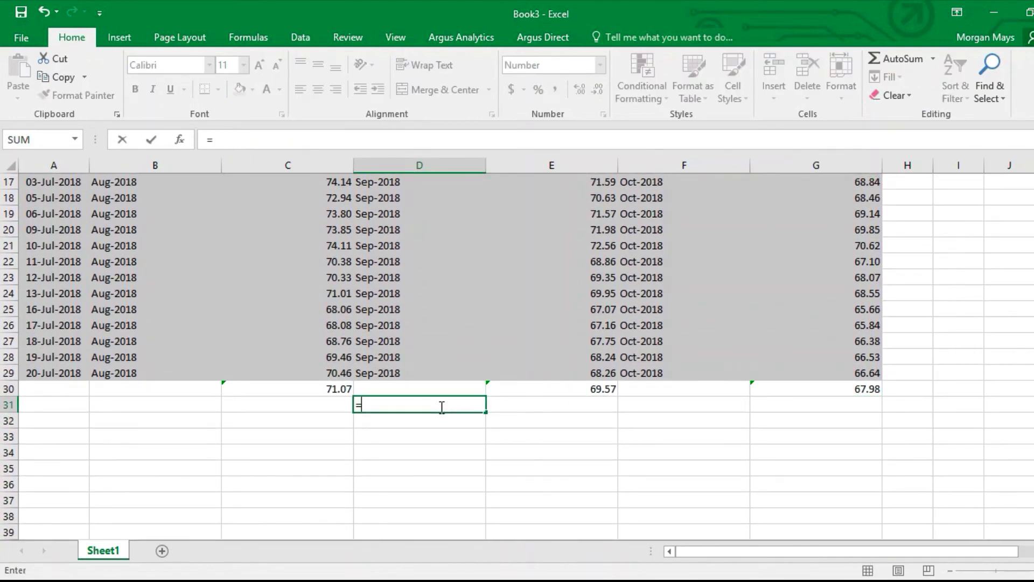
key("Up")
key("Left")
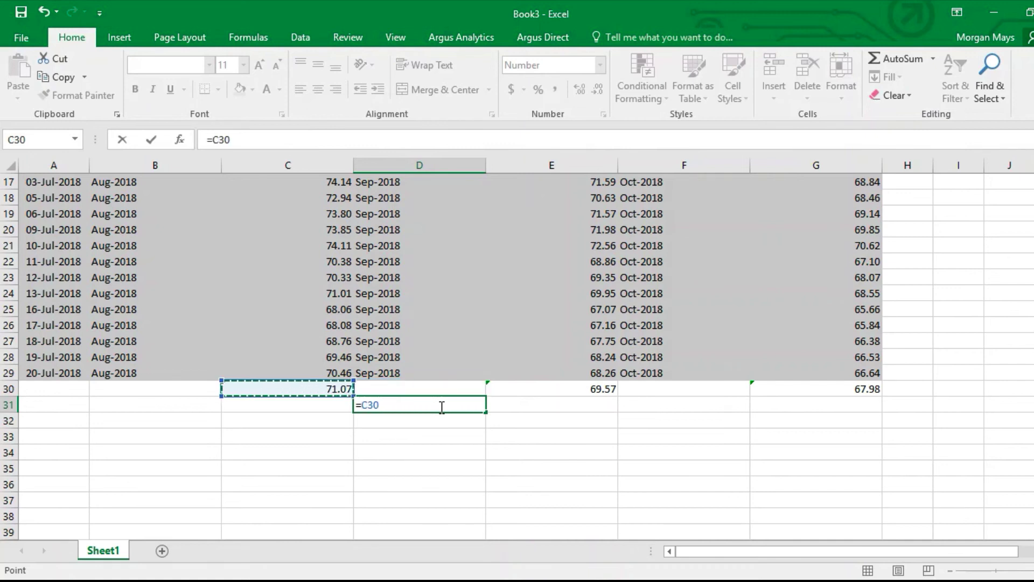
type("-")
key("Right")
key("Right")
key("Left")
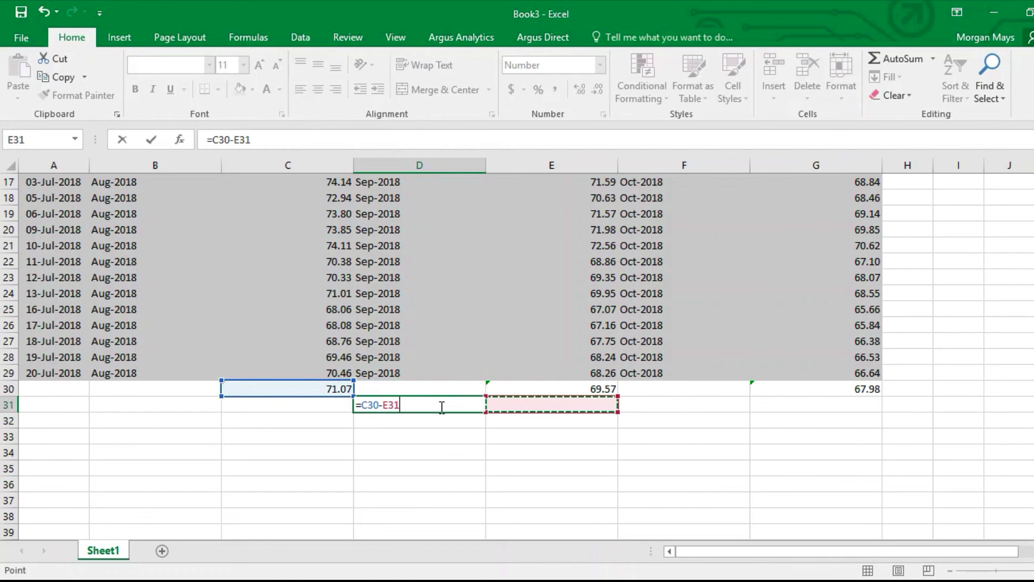
key("Up")
key("Return")
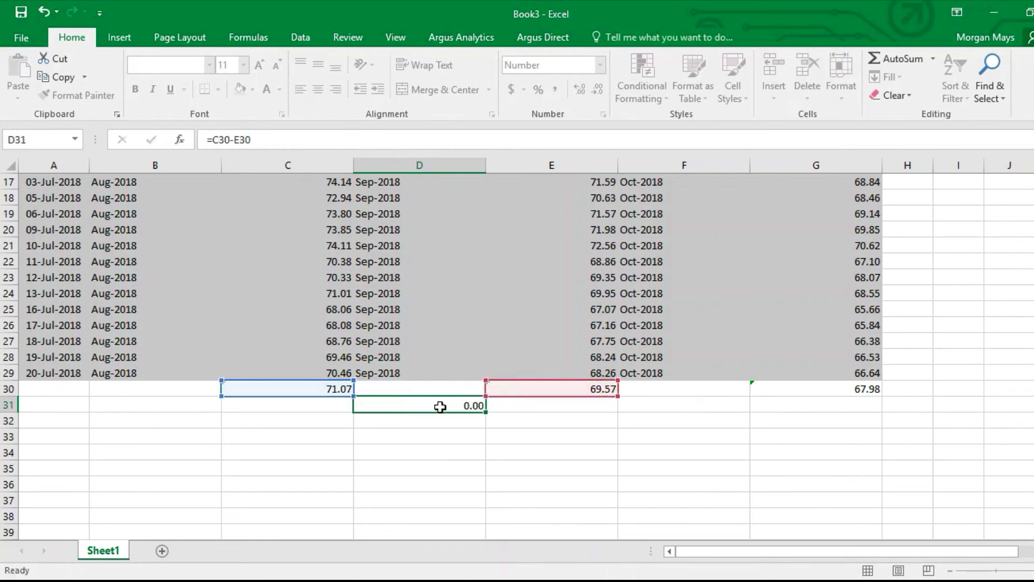
Step: Enter =D31*.6667 in D32, giving 0.999415048
type("=")
key("Up")
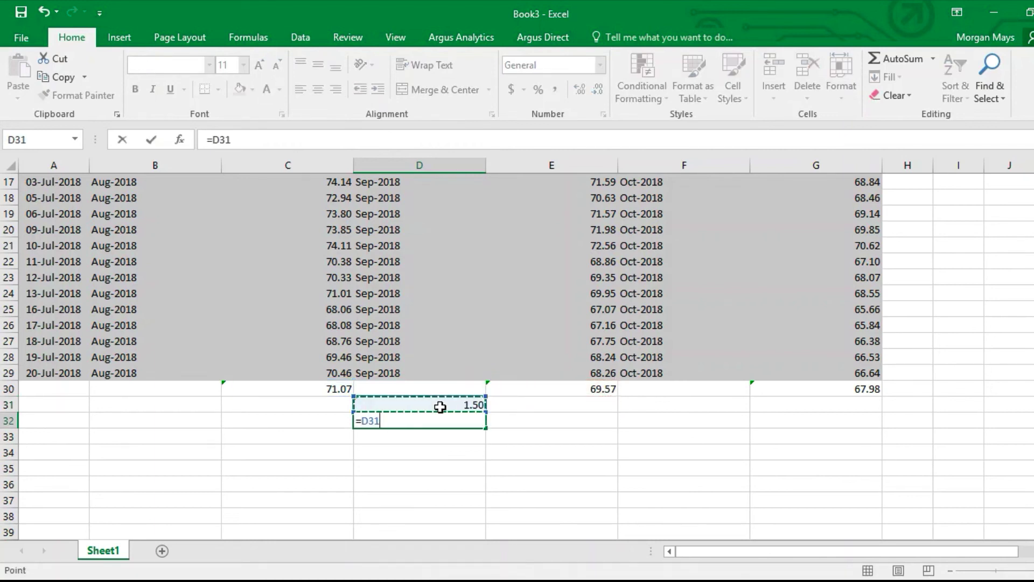
type("*.6667")
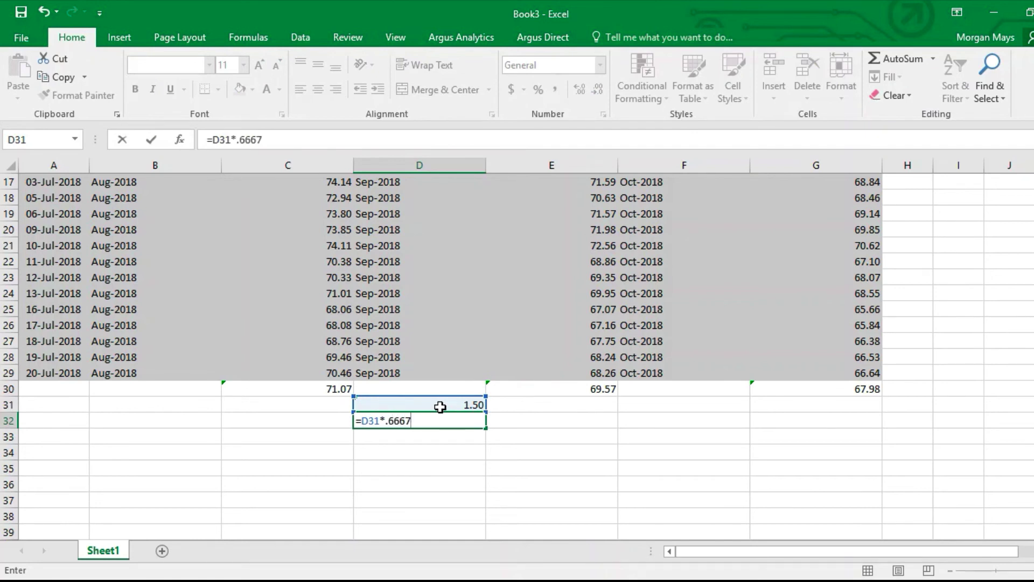
key("Return")
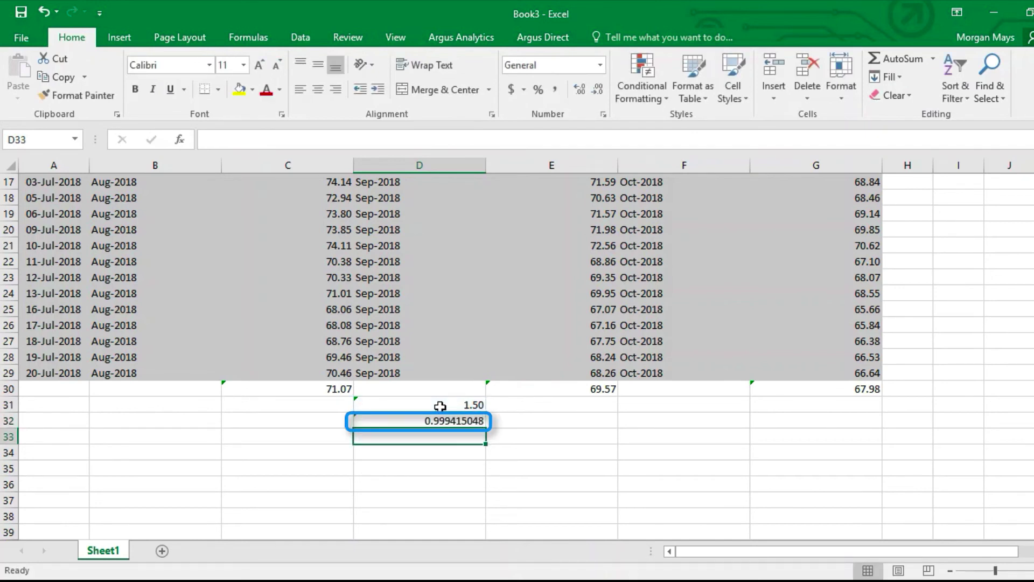
Step: Enter =C30-G30 in F31 to show the 3.09 spread between the month averages
left_click(687, 404)
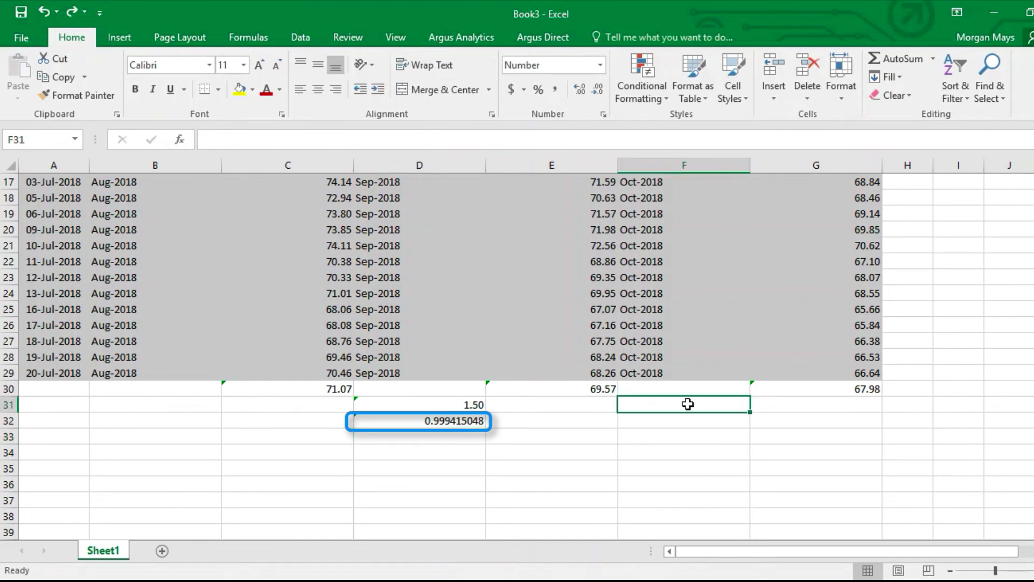
type("=")
key("Up")
key("Left")
key("Left")
key("Left")
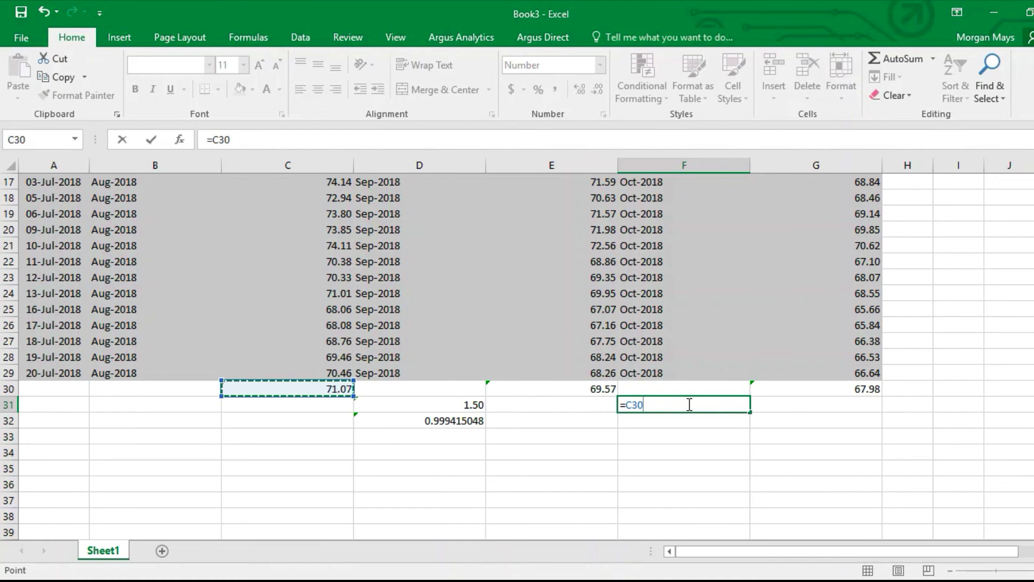
type("-")
key("Right")
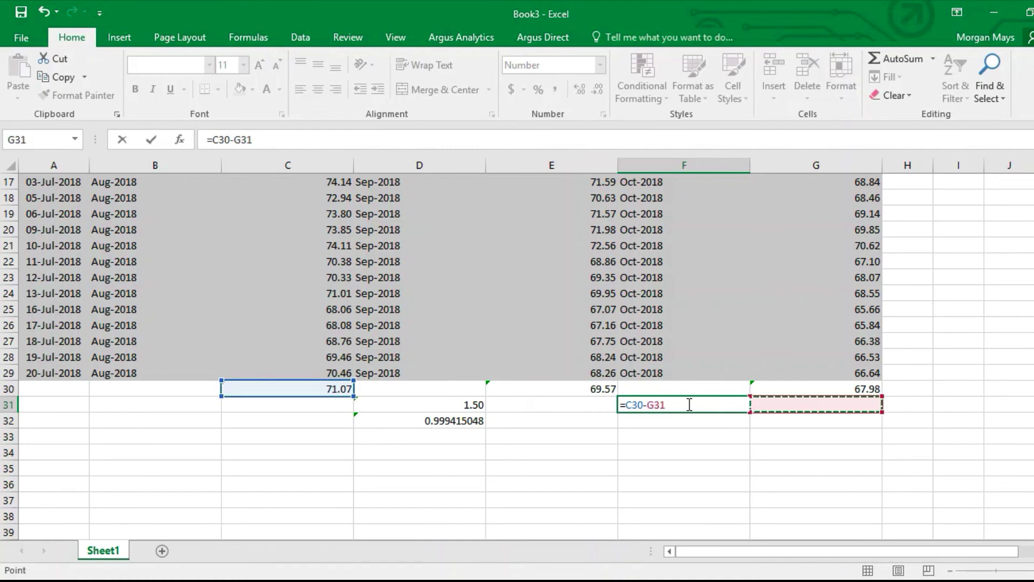
key("Up")
key("Return")
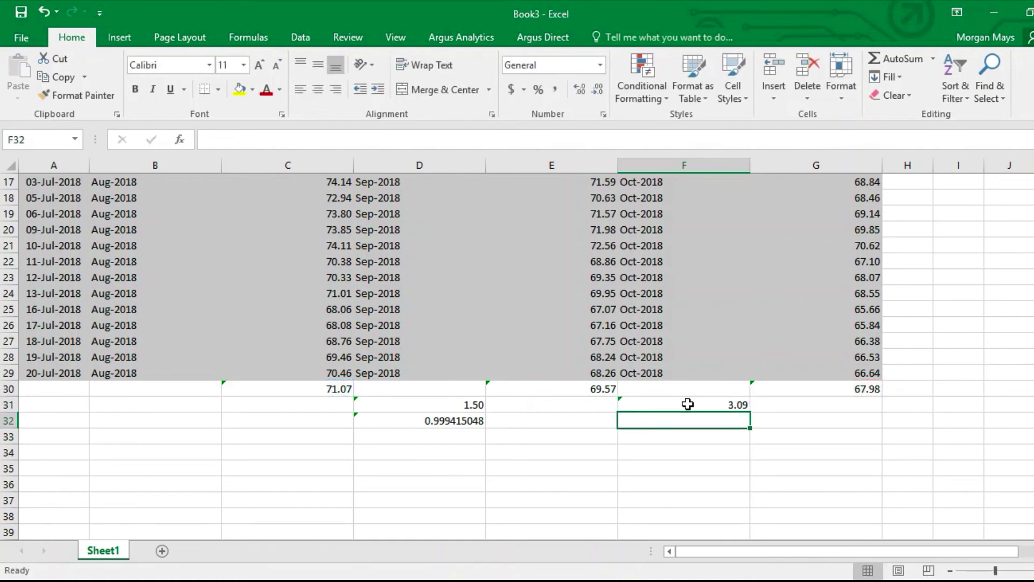
Step: Weight the F31 spread by .3333 in F32, giving 1.029897
type("=")
left_click(688, 404)
type("*")
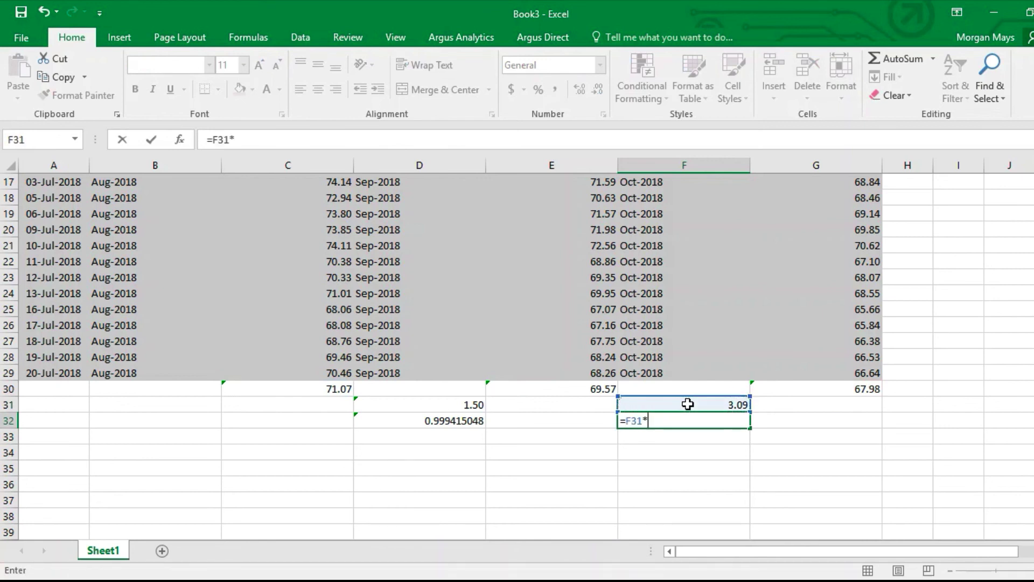
type(".3333")
key("Return")
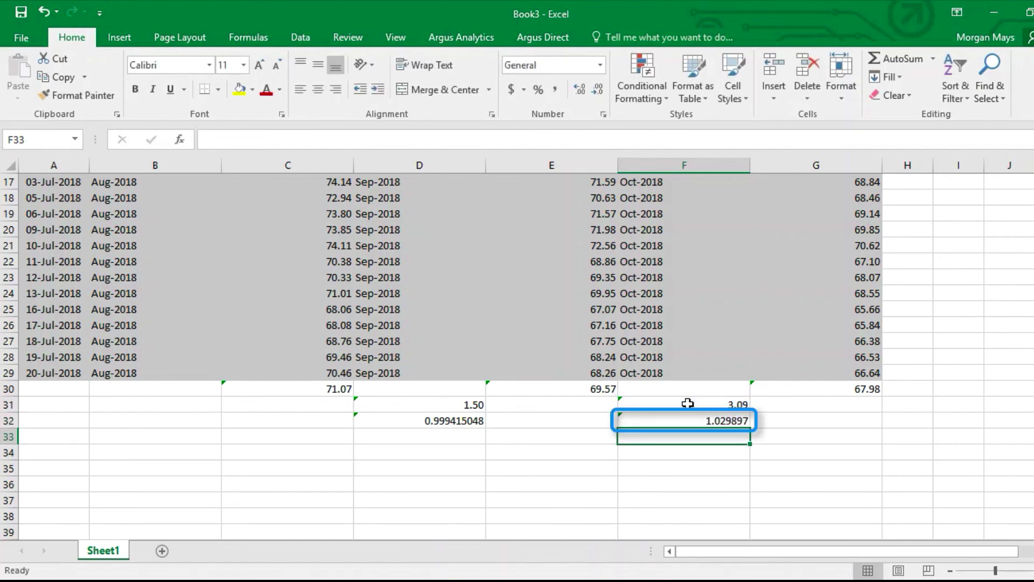
Step: Enter =D32+F32 in E33 to total the weighted spreads as 2.029312048
key("Left")
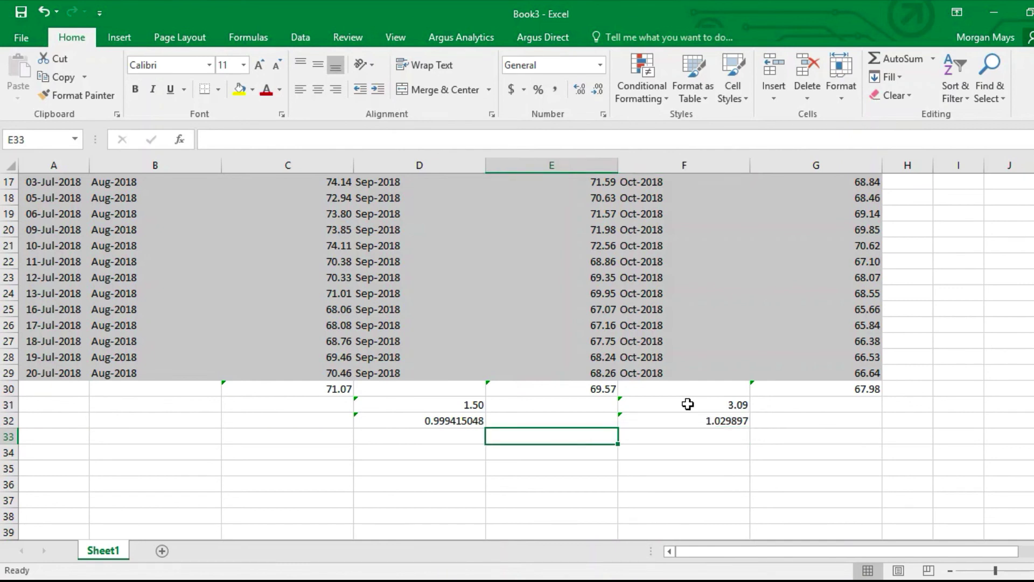
type("=")
key("Up")
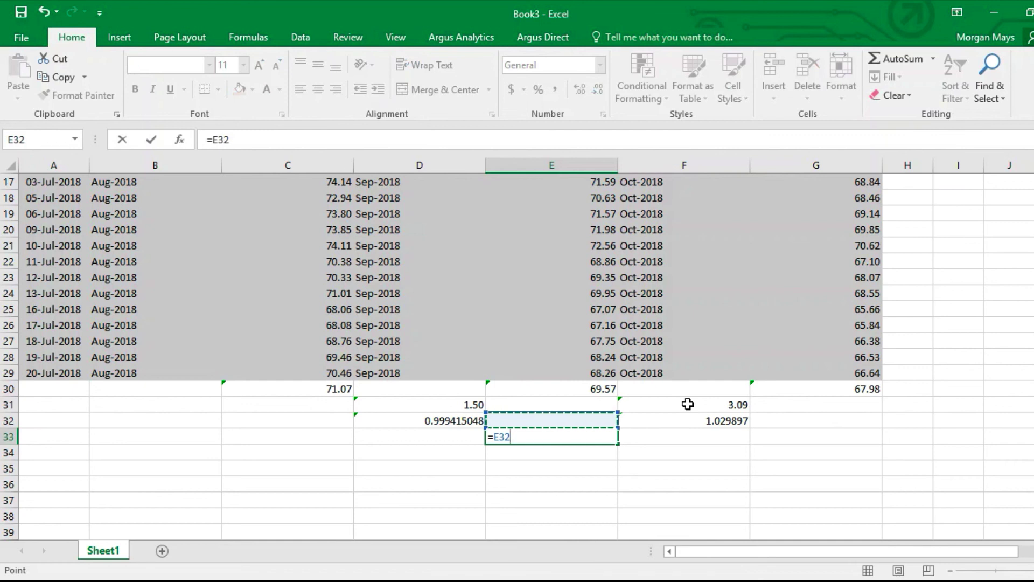
key("Left")
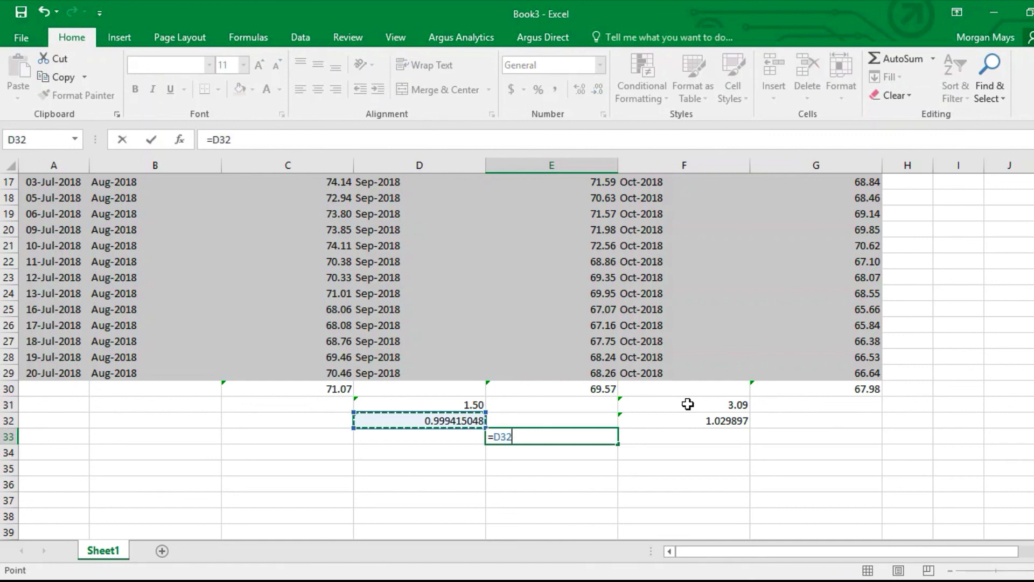
type("+")
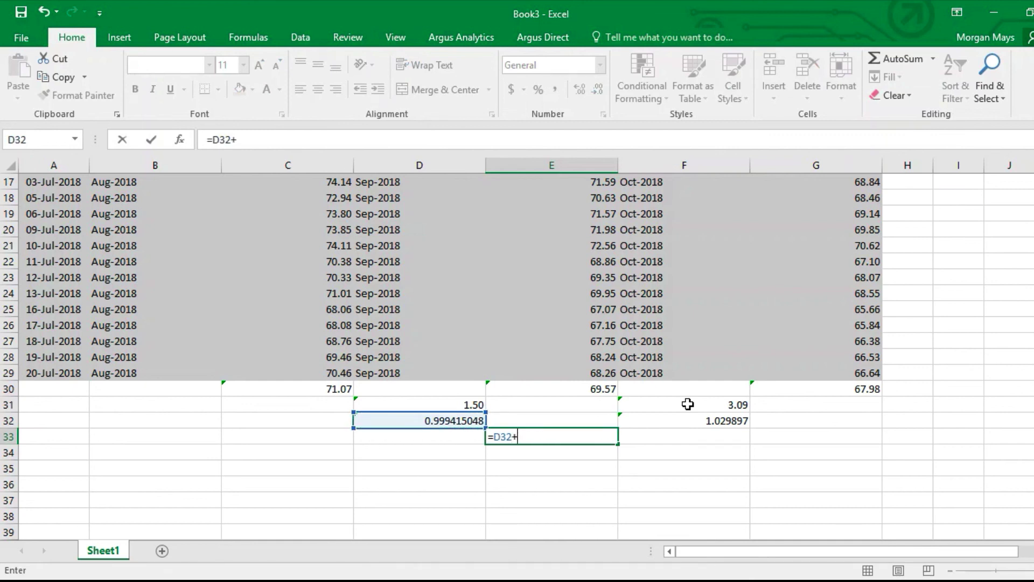
key("Right")
key("Up")
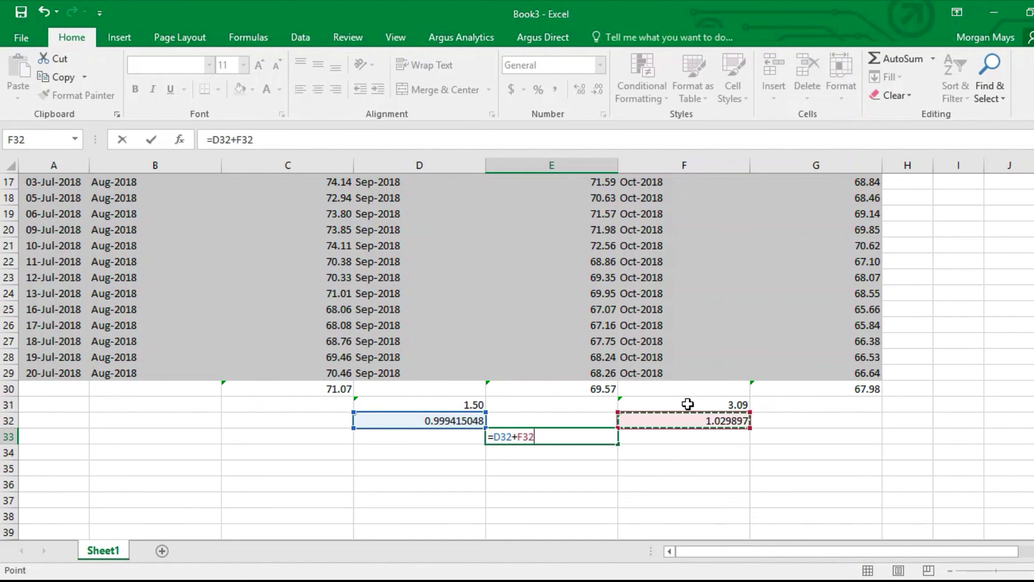
key("Return")
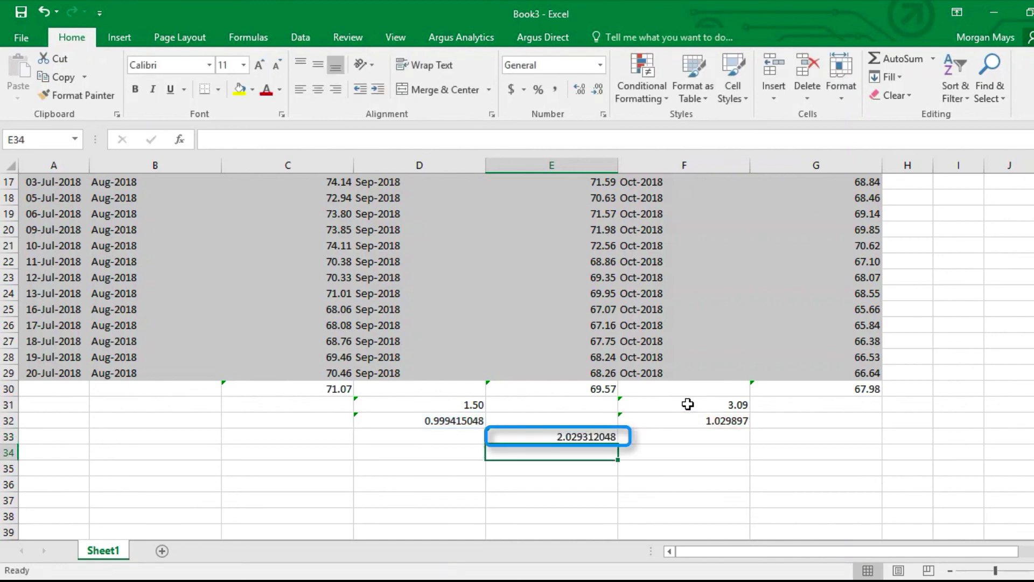